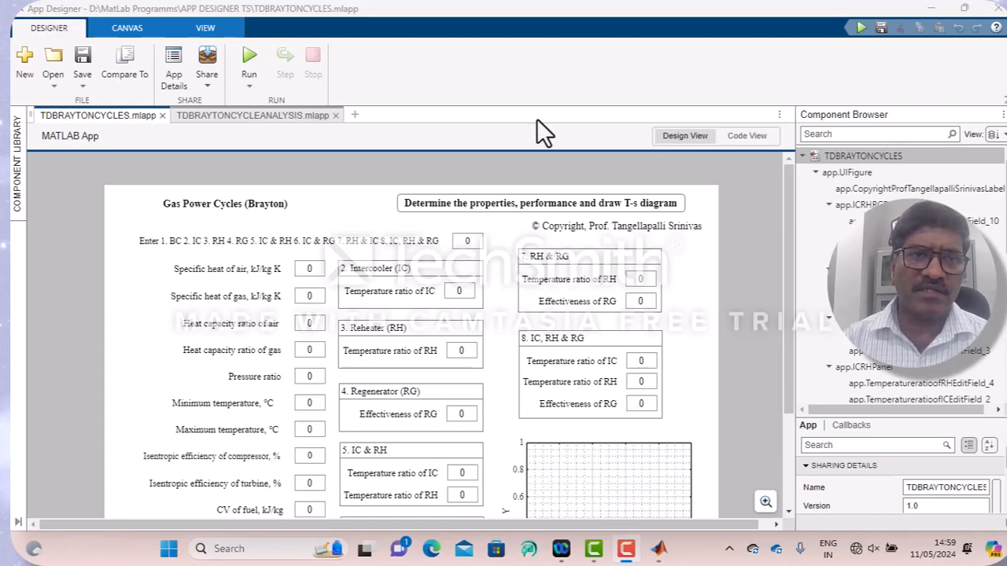
- Review the TDBRAYTONCYCLEANALYSIS.mlapp layout, from the cycle input fields down to the plot axes
{"action": "left_click", "coordinate": [266, 116]}
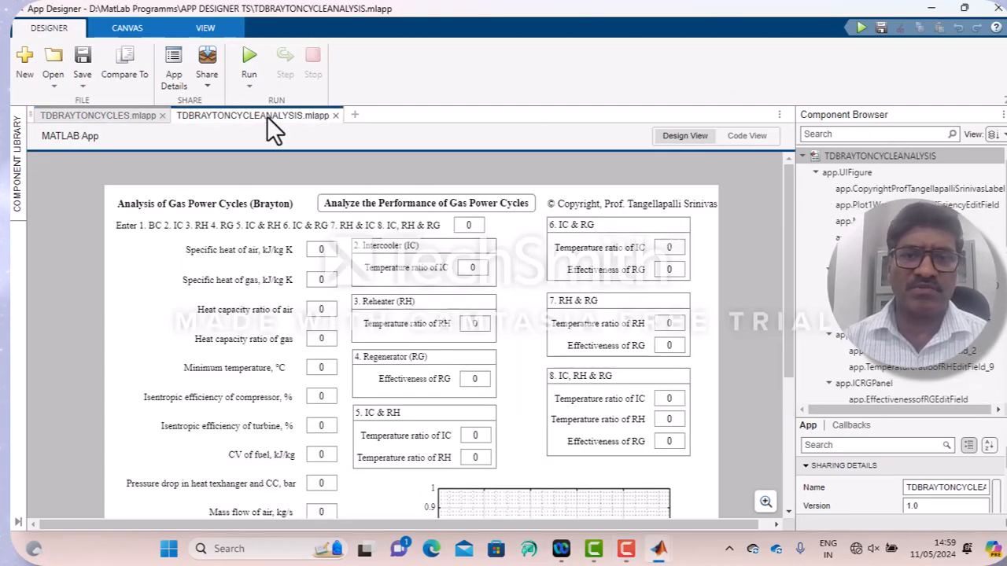
{"action": "left_click_drag", "start_coordinate": [792, 182], "coordinate": [781, 273]}
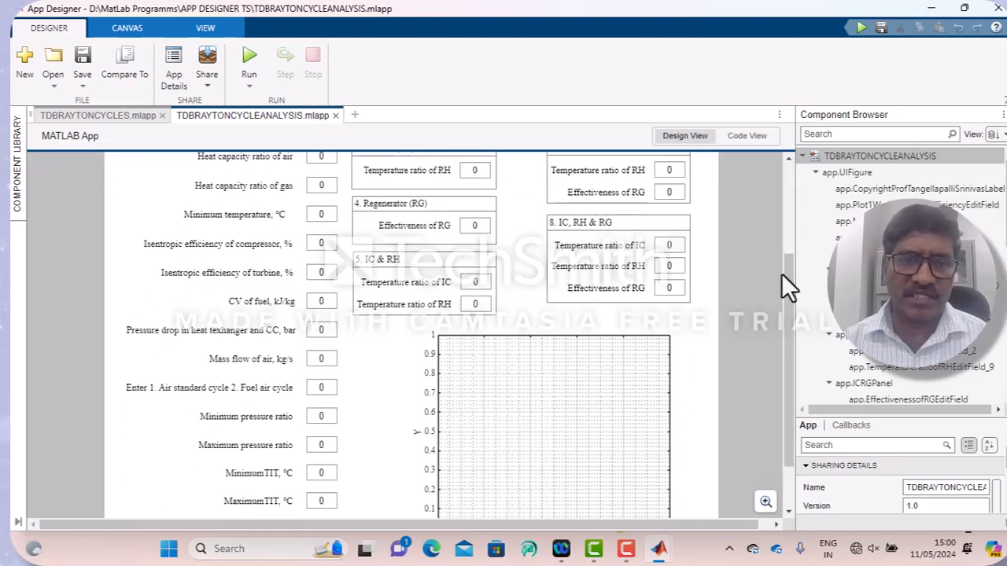
{"action": "left_click_drag", "start_coordinate": [781, 273], "coordinate": [785, 313]}
{"action": "left_click", "coordinate": [558, 353]}
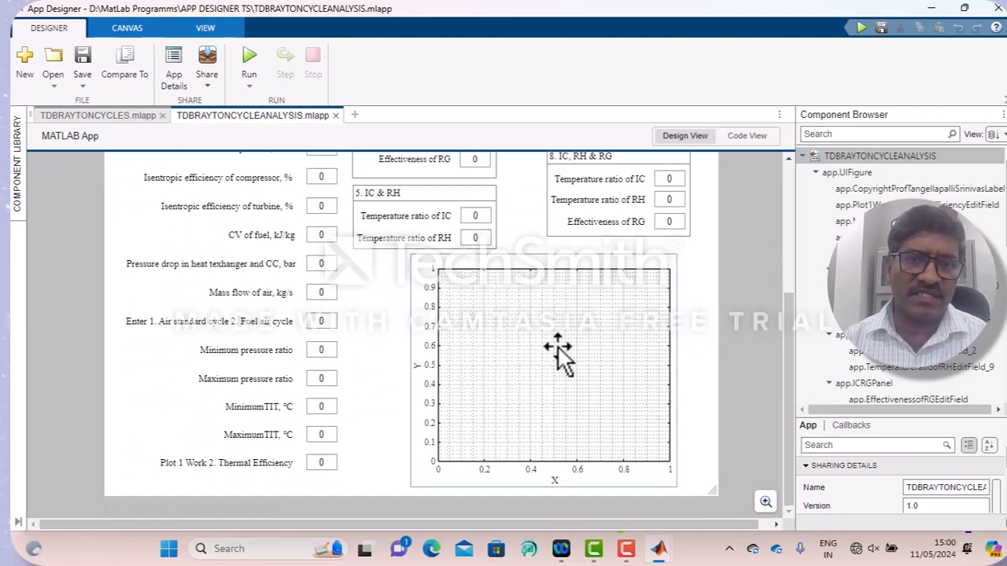
{"action": "left_click", "coordinate": [708, 352]}
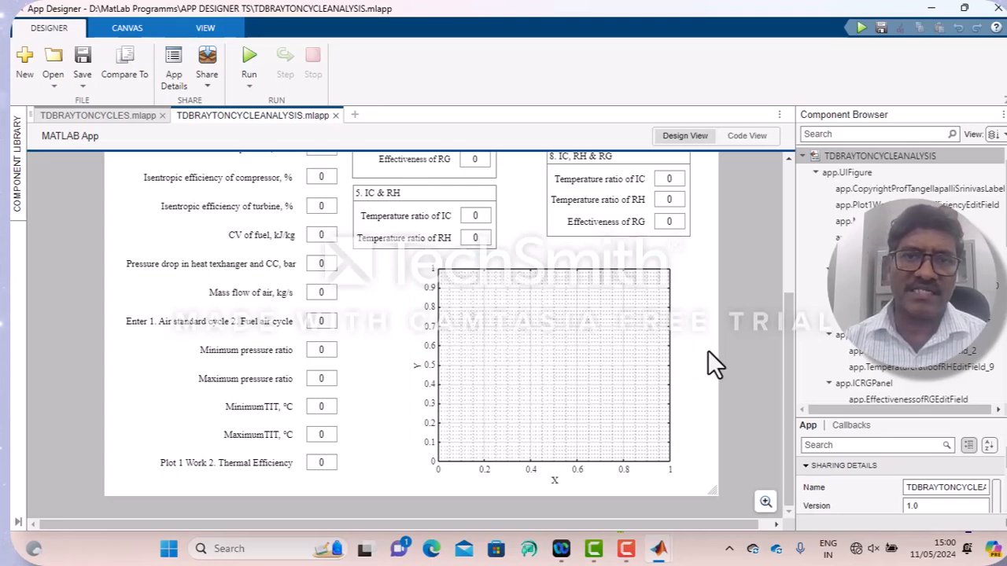
{"action": "left_click_drag", "start_coordinate": [788, 361], "coordinate": [777, 223]}
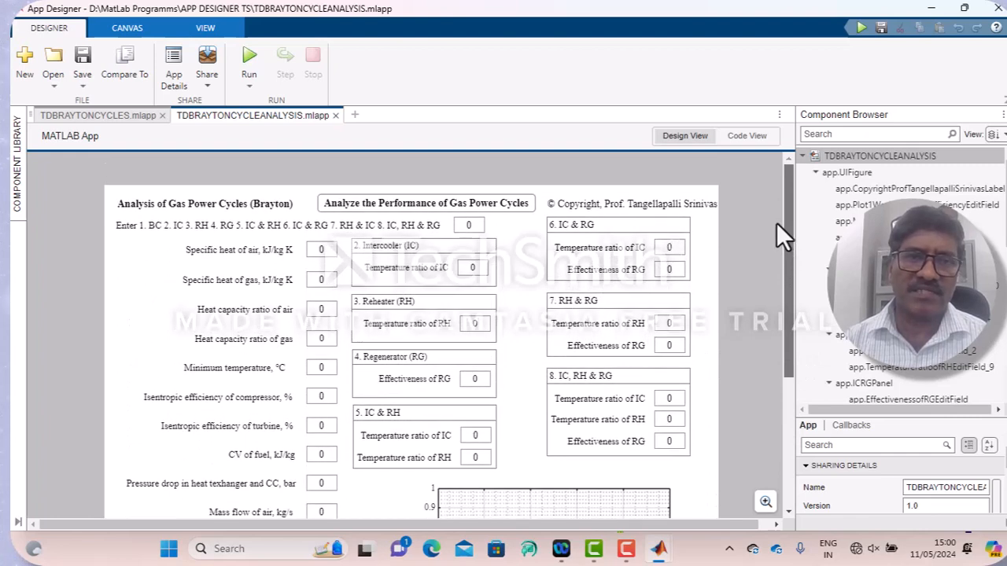
- Return to TDBRAYTONCYCLES.mlapp, run the app and minimize the designer window behind it
{"action": "left_click", "coordinate": [98, 117]}
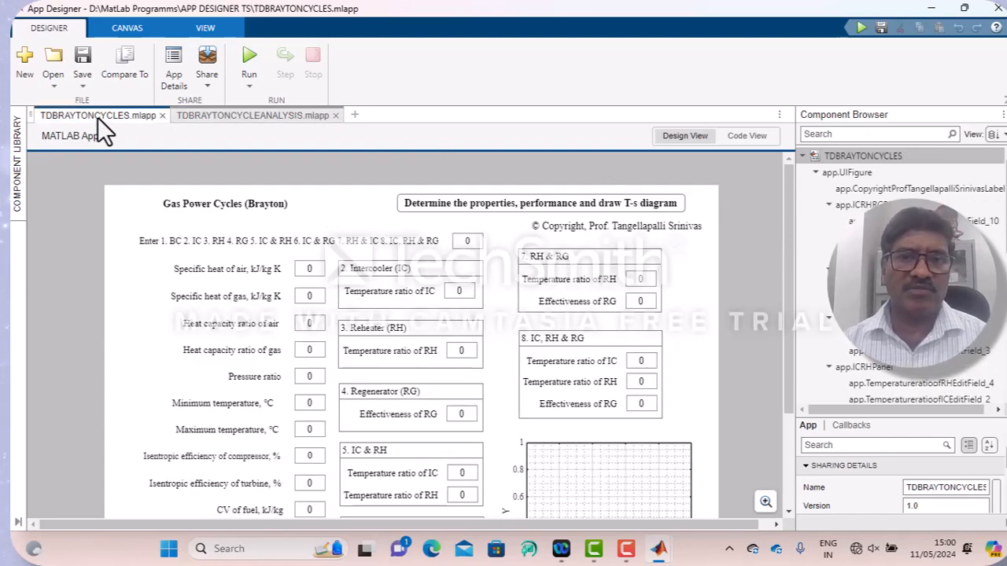
{"action": "scroll", "coordinate": [786, 278], "scroll_direction": "down", "scroll_amount": 3}
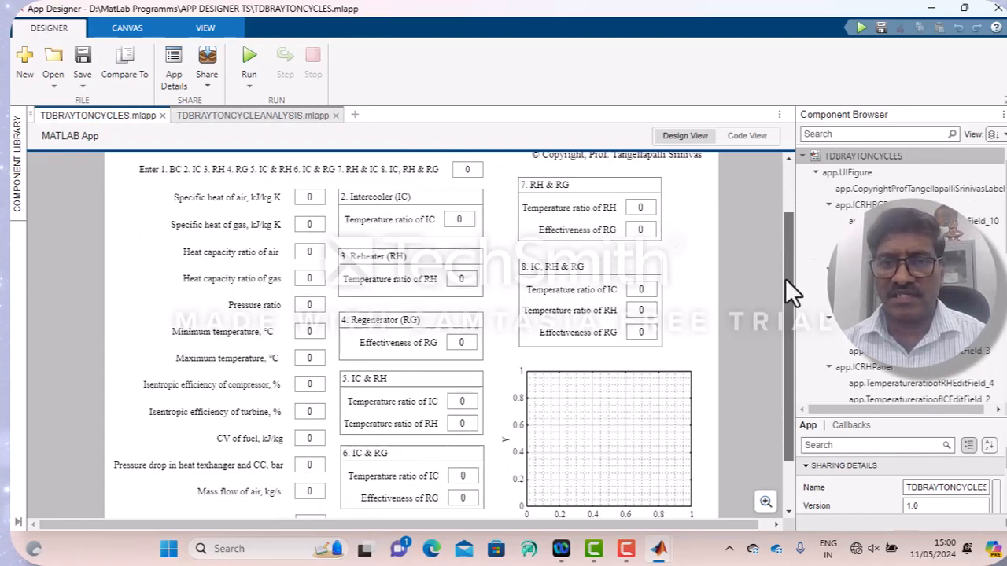
{"action": "left_click_drag", "start_coordinate": [788, 262], "coordinate": [788, 187]}
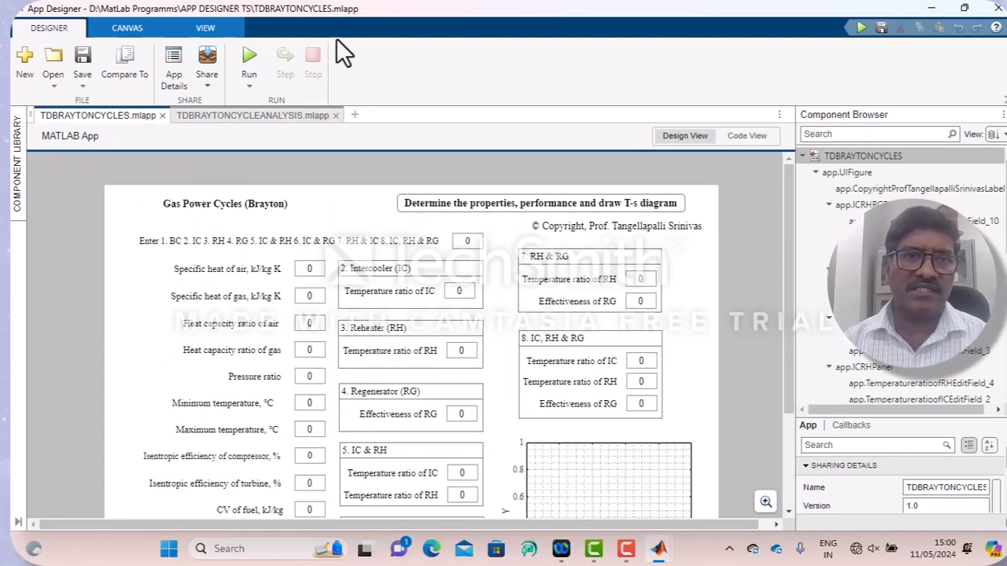
{"action": "left_click", "coordinate": [247, 52]}
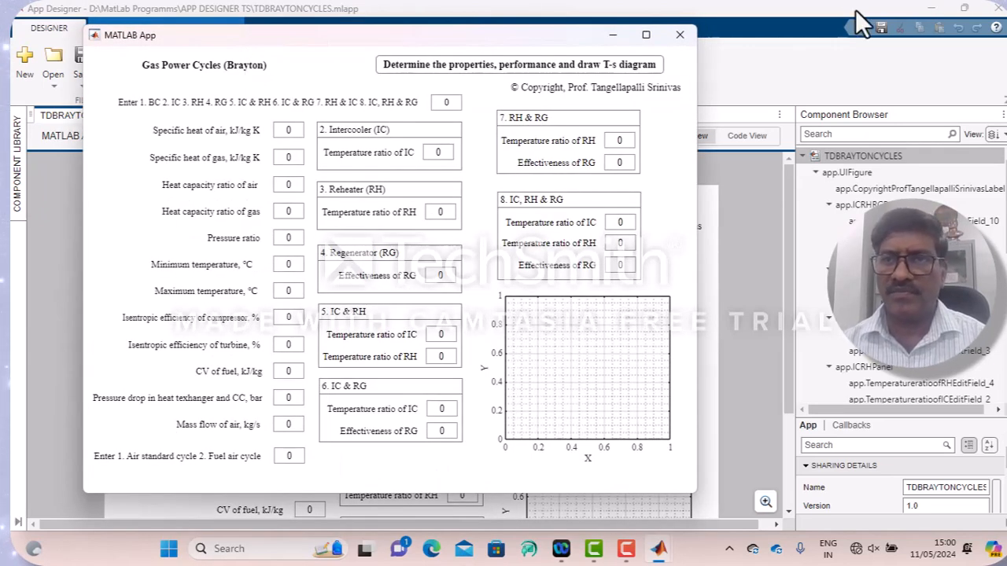
{"action": "left_click", "coordinate": [929, 10]}
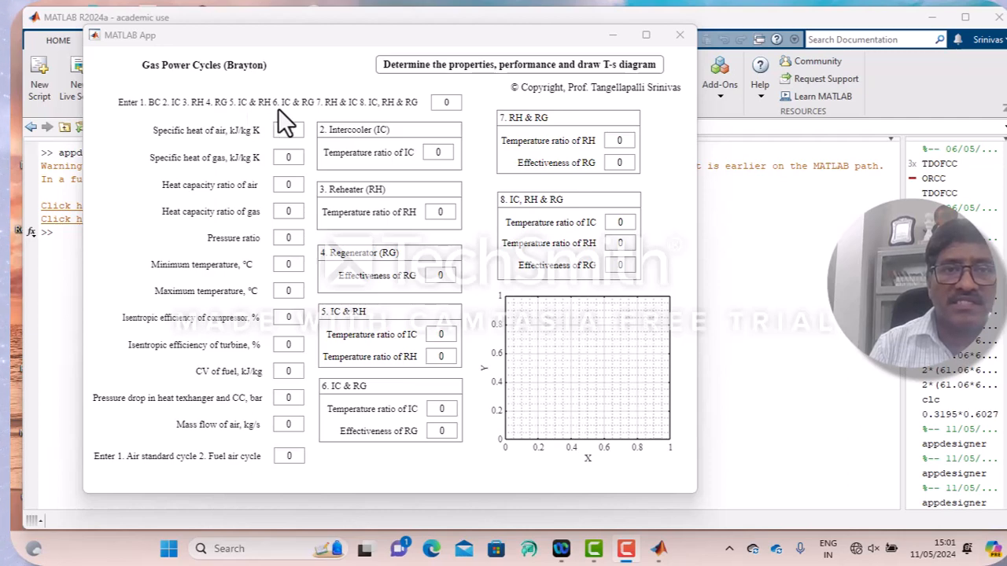
- Choose cycle option 1 (BC) and set the specific heats to 1.005 kJ/kg K for air and 1.1 kJ/kg K for gas
{"action": "left_click", "coordinate": [437, 102]}
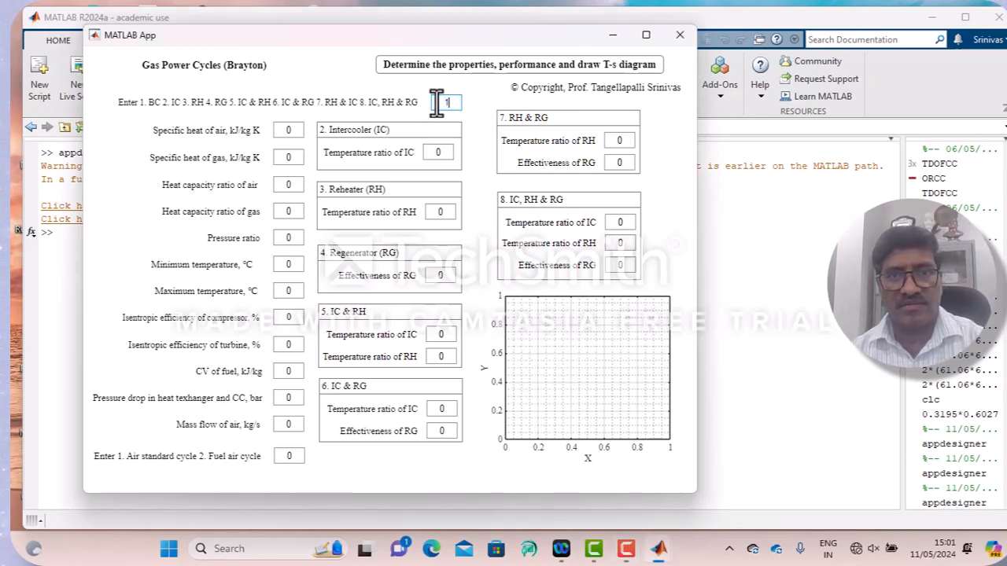
{"action": "left_click", "coordinate": [288, 131]}
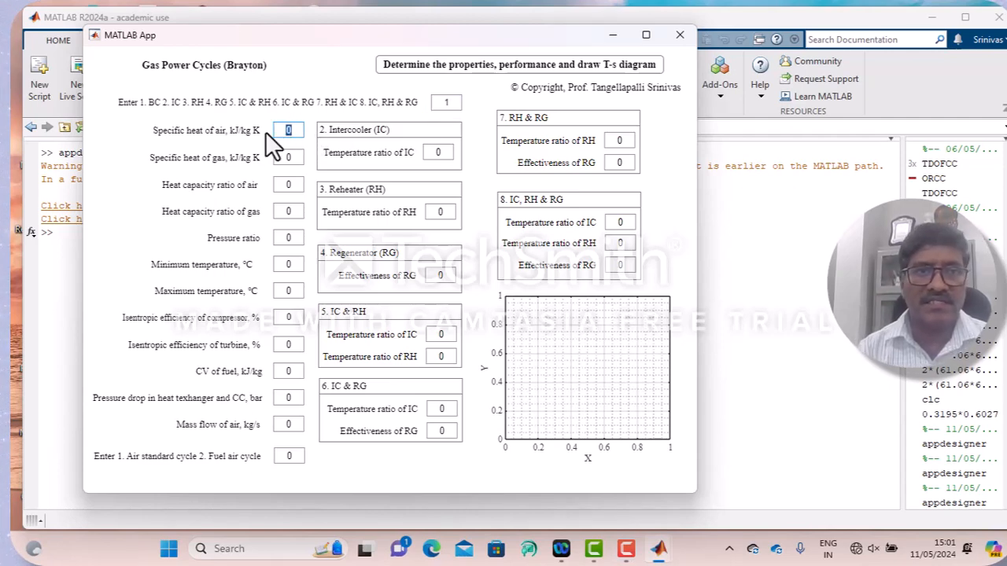
{"action": "type", "text": "1"}
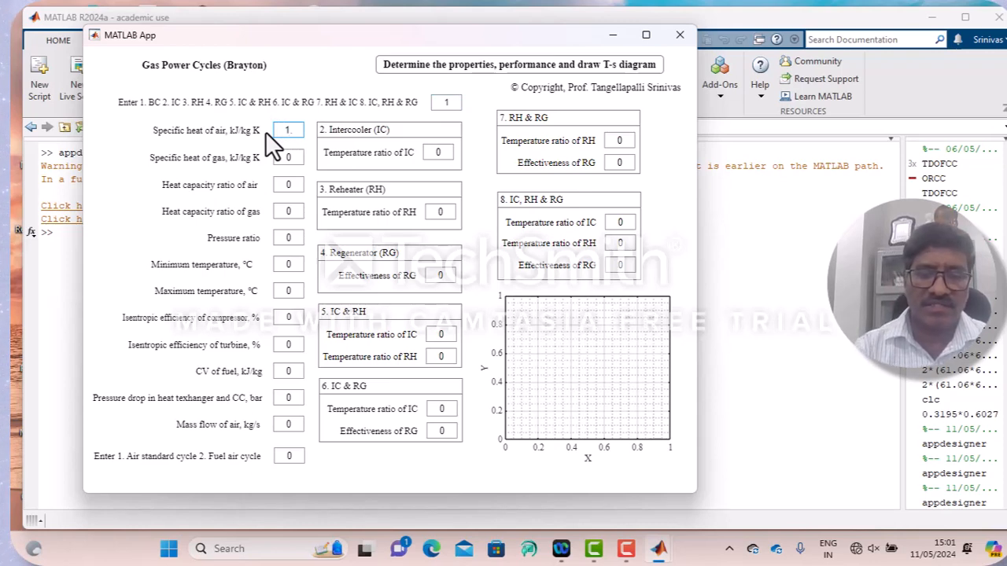
{"action": "type", "text": ".005"}
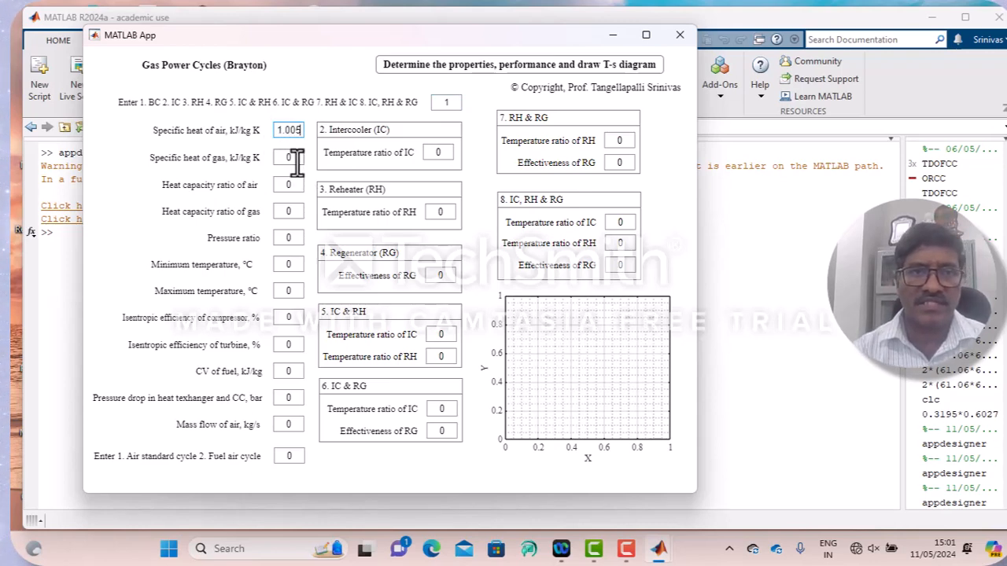
{"action": "left_click", "coordinate": [286, 159]}
{"action": "type", "text": "1"}
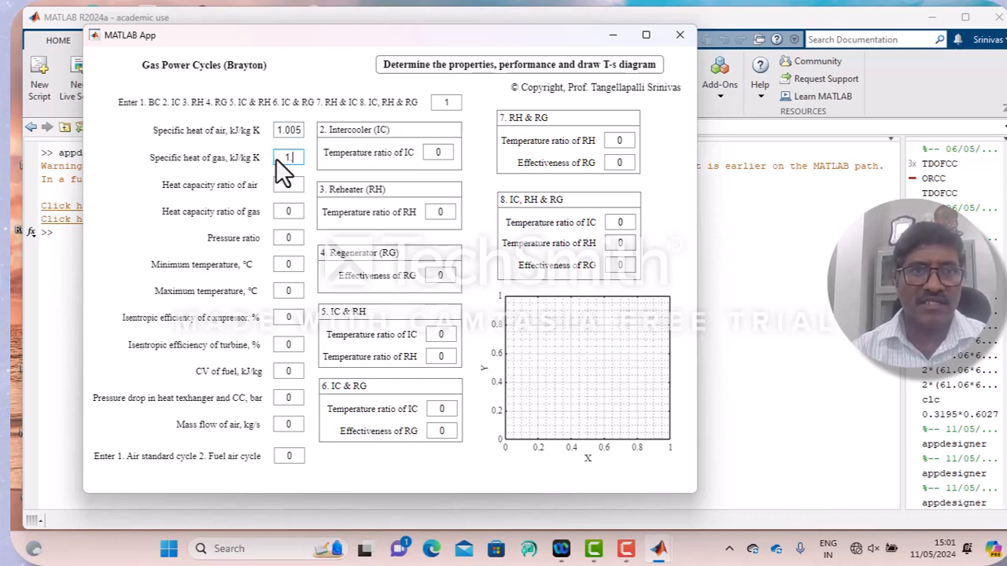
{"action": "type", "text": ".1"}
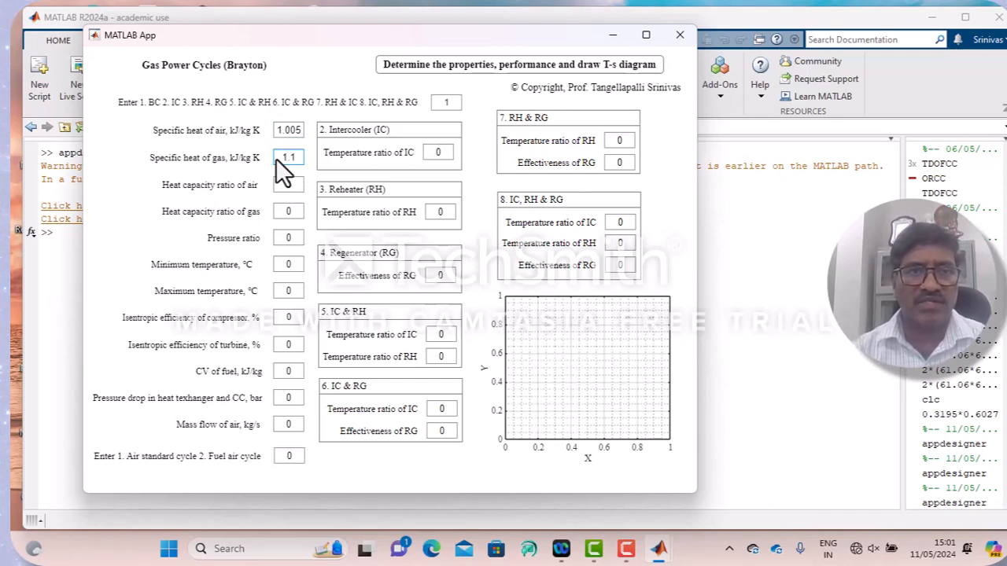
- Set the heat capacity ratios of both air and gas to 1.4
{"action": "left_click", "coordinate": [277, 185]}
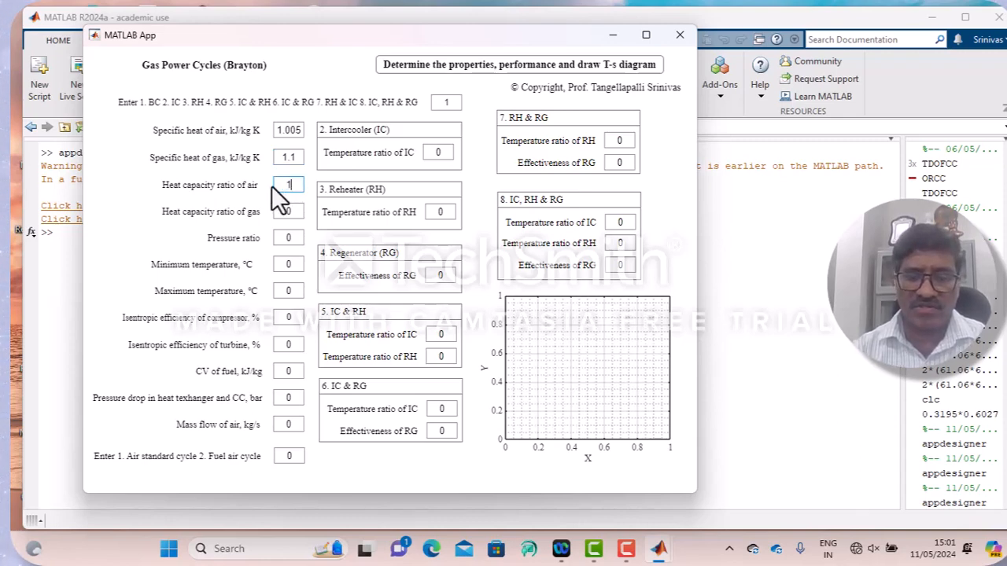
{"action": "type", "text": "1.4"}
{"action": "left_click", "coordinate": [283, 210]}
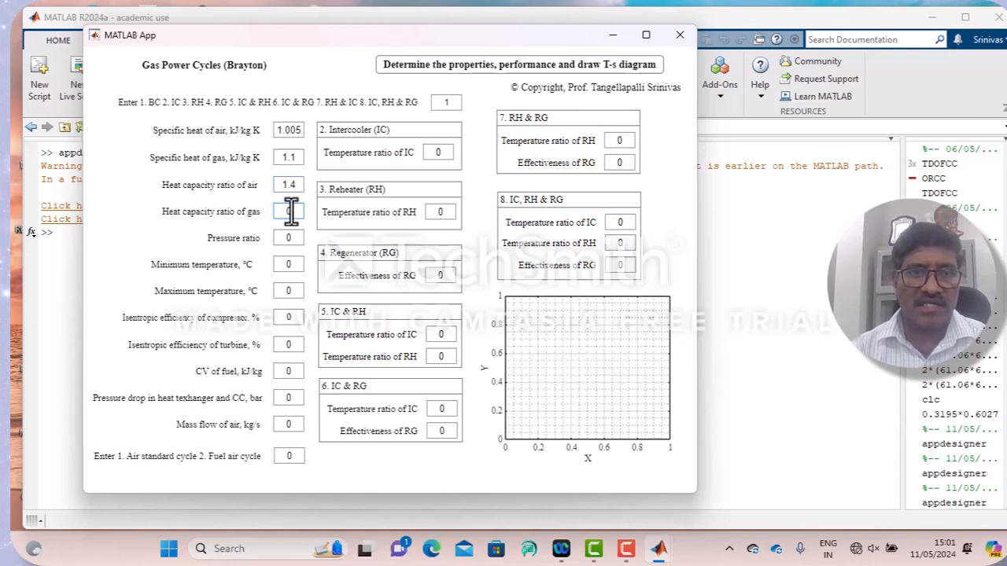
{"action": "type", "text": "1.4"}
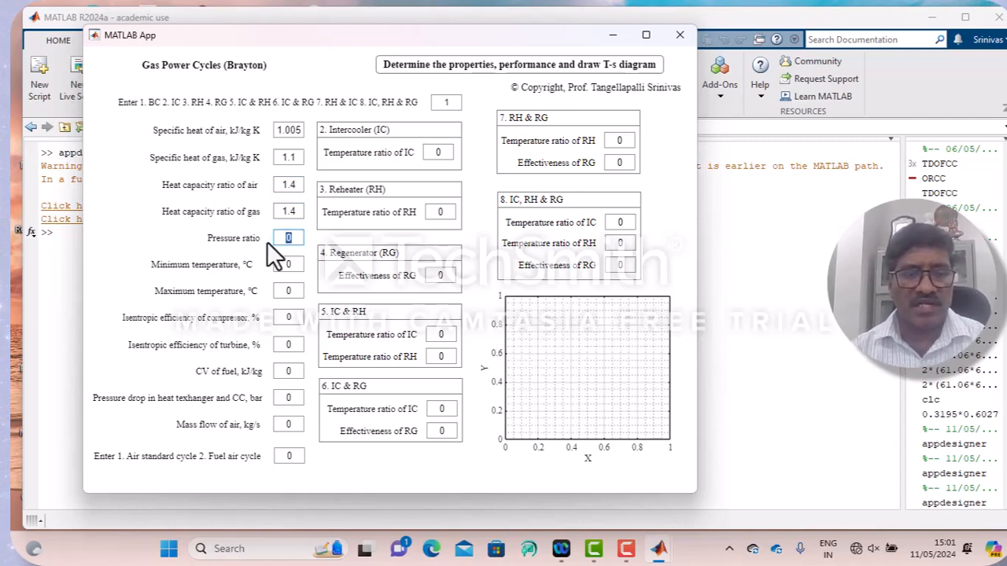
- Set the pressure ratio to 15, the minimum temperature to 30 °C and the maximum temperature to 1250 °C
{"action": "type", "text": "15"}
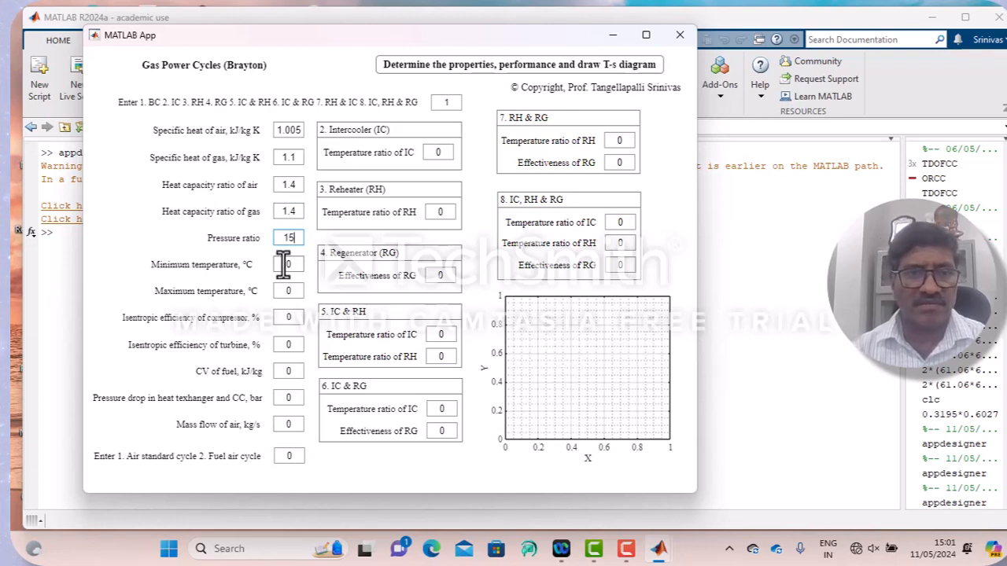
{"action": "left_click", "coordinate": [284, 264]}
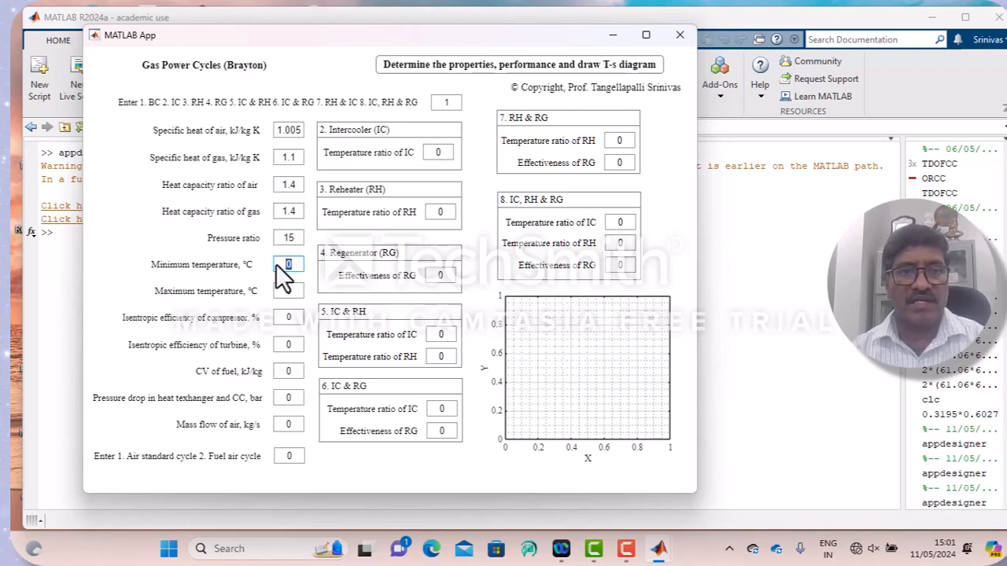
{"action": "type", "text": "30"}
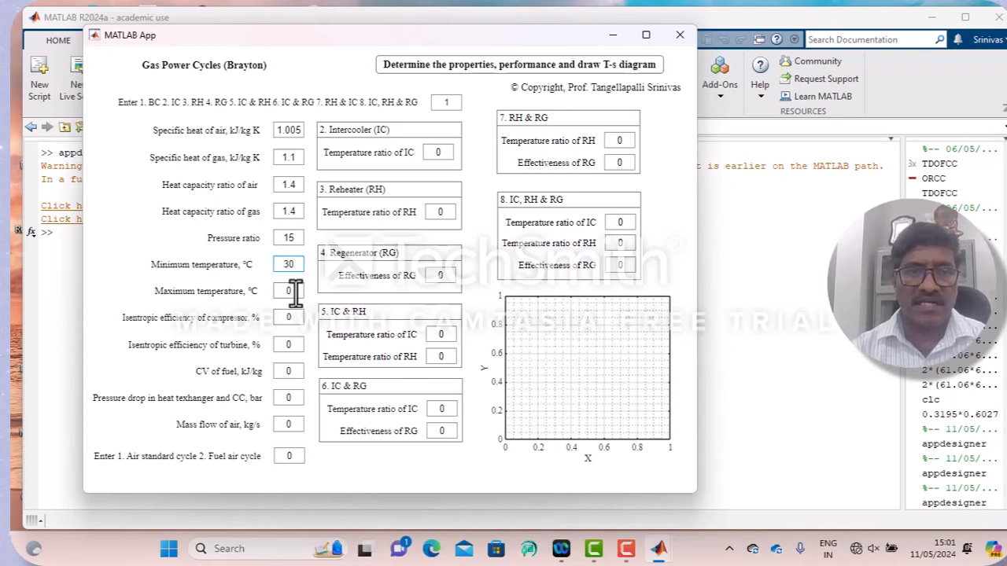
{"action": "left_click", "coordinate": [277, 291]}
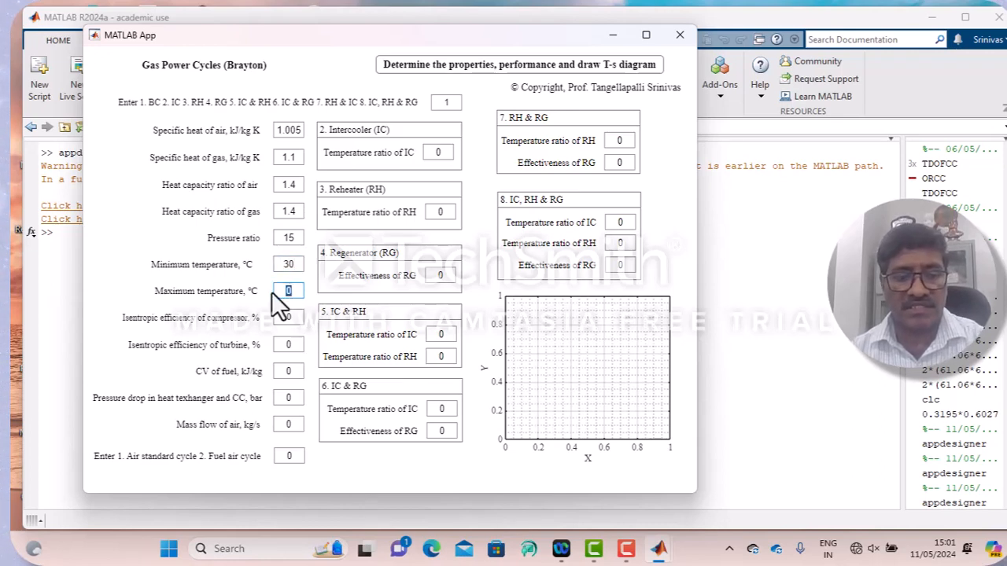
{"action": "type", "text": "1250"}
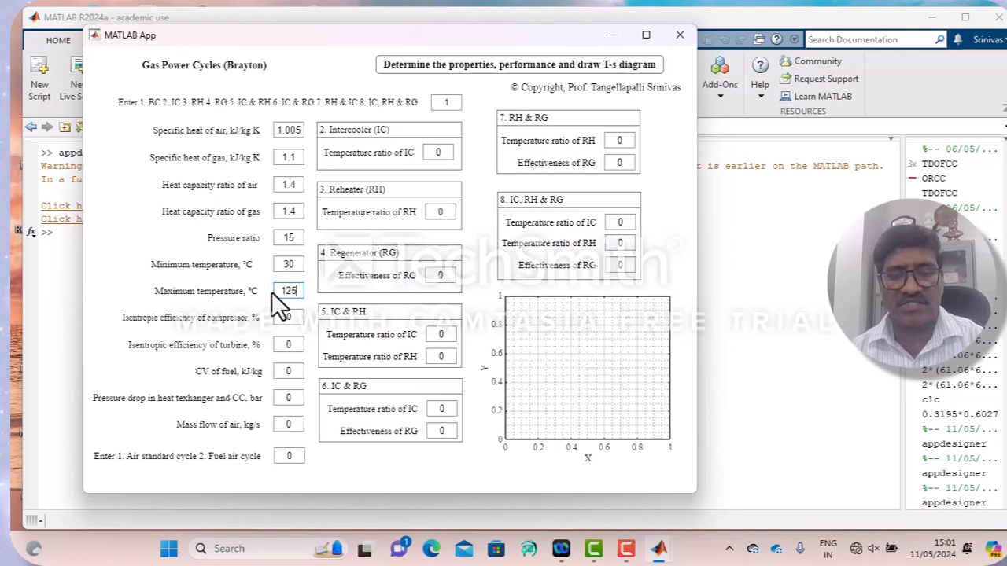
- Set the isentropic efficiencies to 85% for the compressor and 88% for the turbine
{"action": "left_click", "coordinate": [284, 319]}
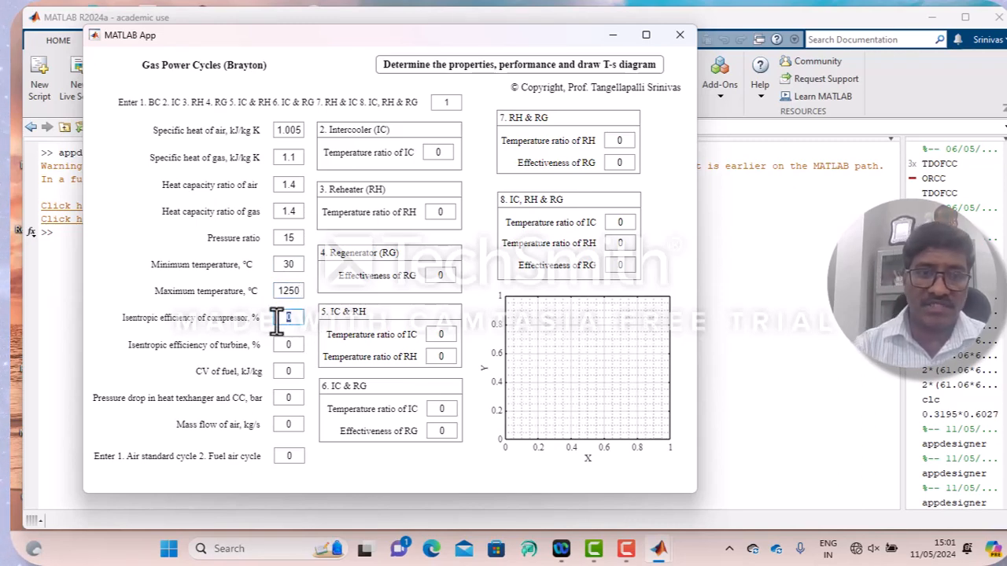
{"action": "type", "text": "85"}
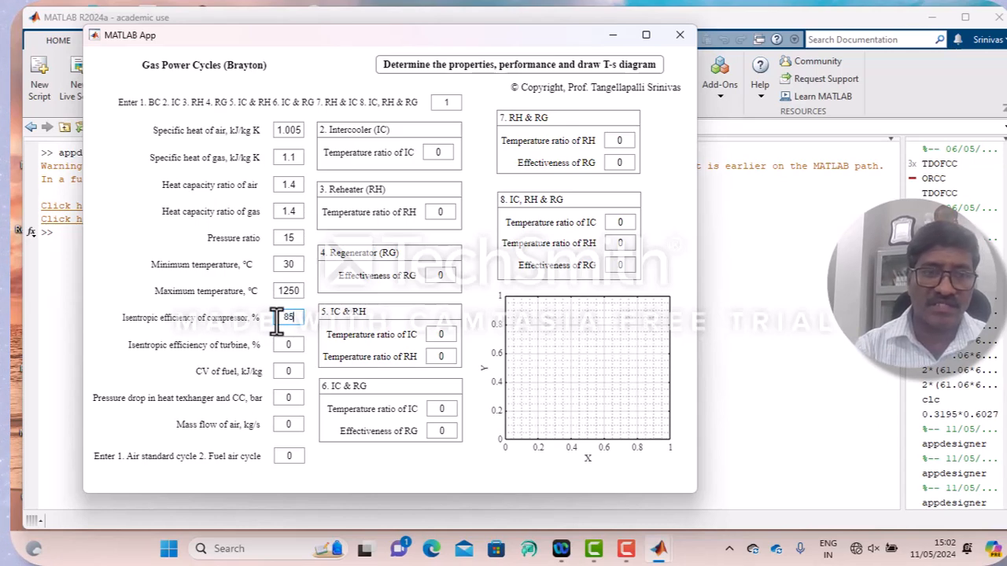
{"action": "left_click", "coordinate": [290, 348]}
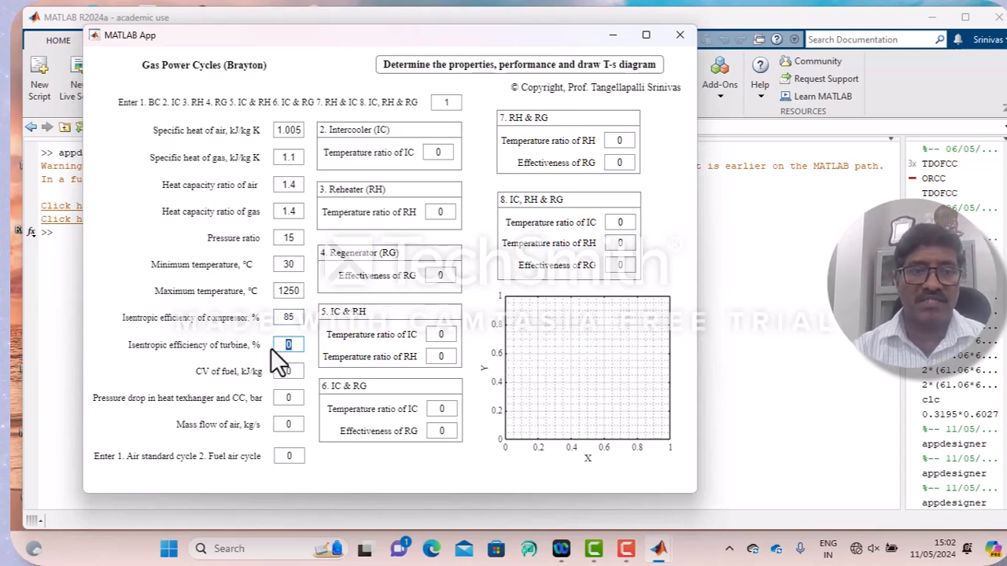
{"action": "type", "text": "8"}
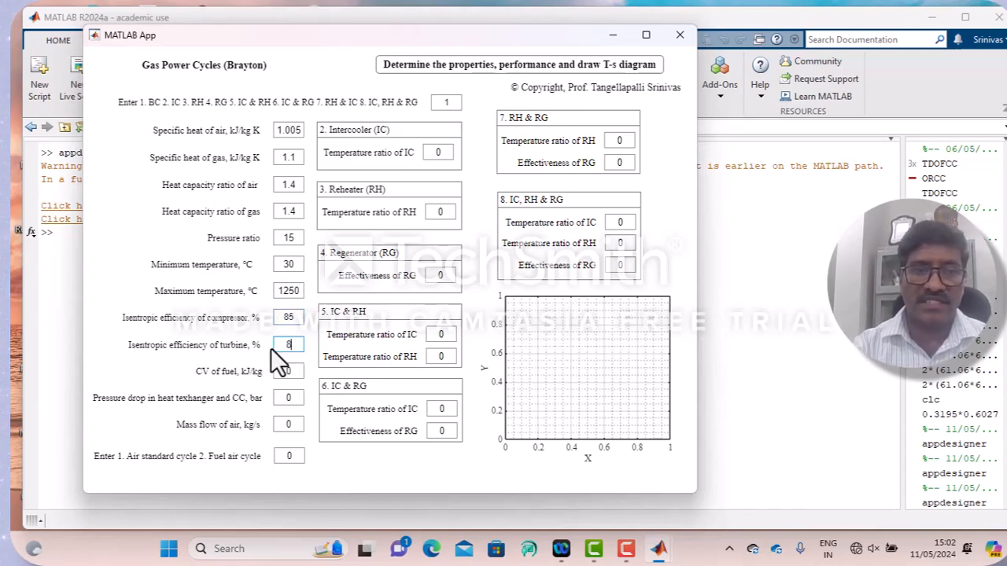
{"action": "type", "text": "8"}
- Set the fuel's CV to 42000 kJ/kg and the pressure drop in the heat exchanger and CC to 0.15 bar
{"action": "left_click", "coordinate": [292, 372]}
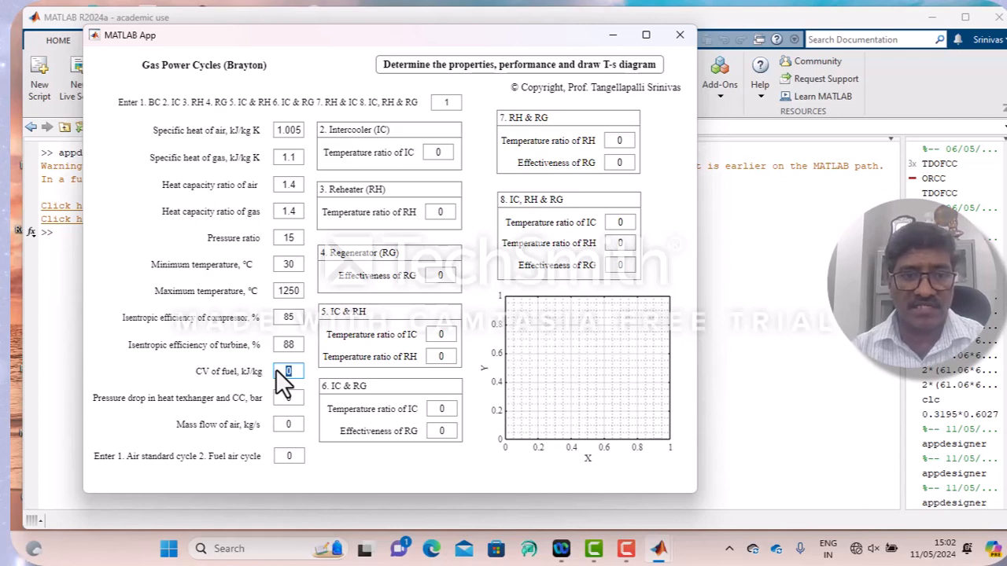
{"action": "type", "text": "42"}
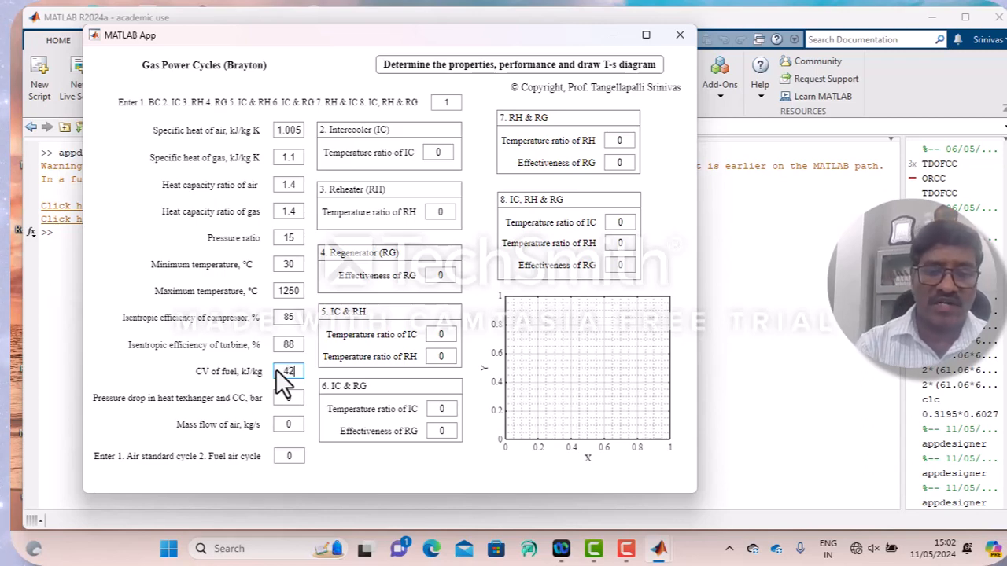
{"action": "type", "text": "000"}
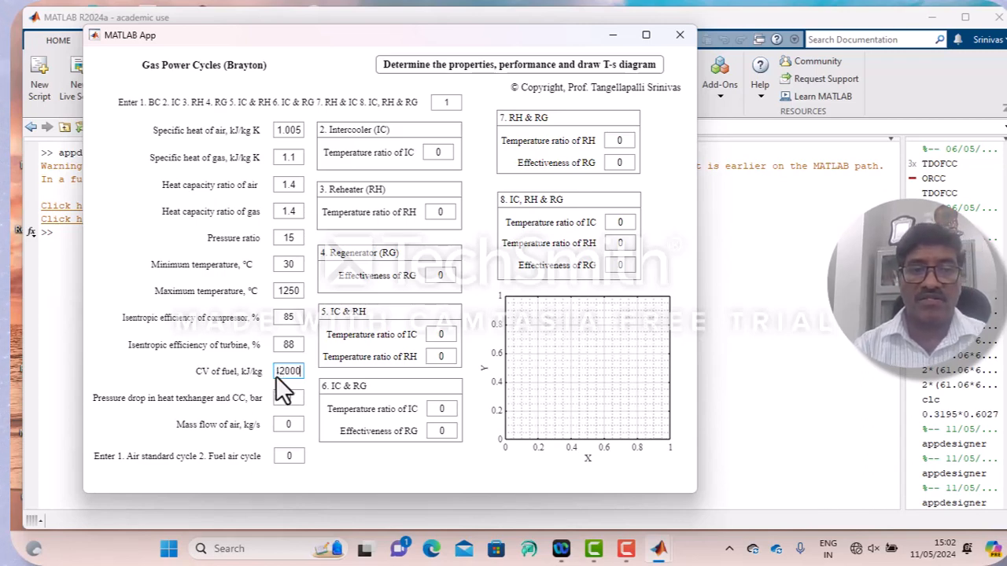
{"action": "left_click", "coordinate": [292, 398]}
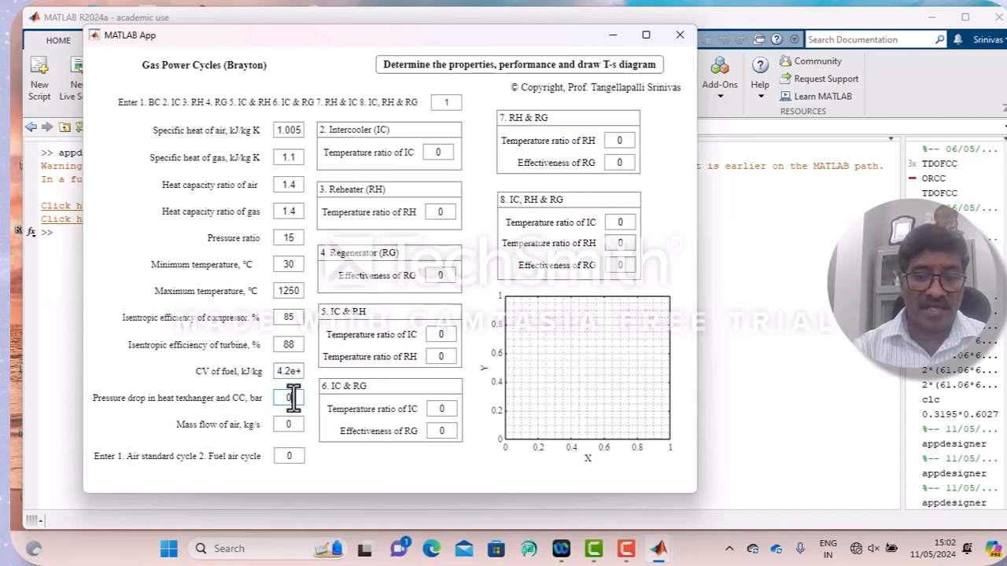
{"action": "key", "text": "BackSpace"}
{"action": "type", "text": "0"}
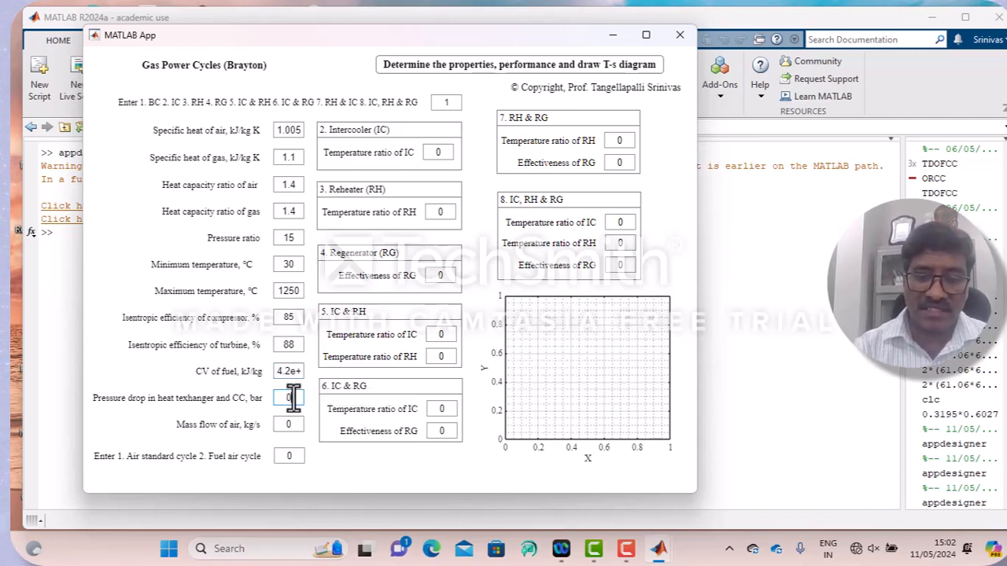
{"action": "type", "text": ".15"}
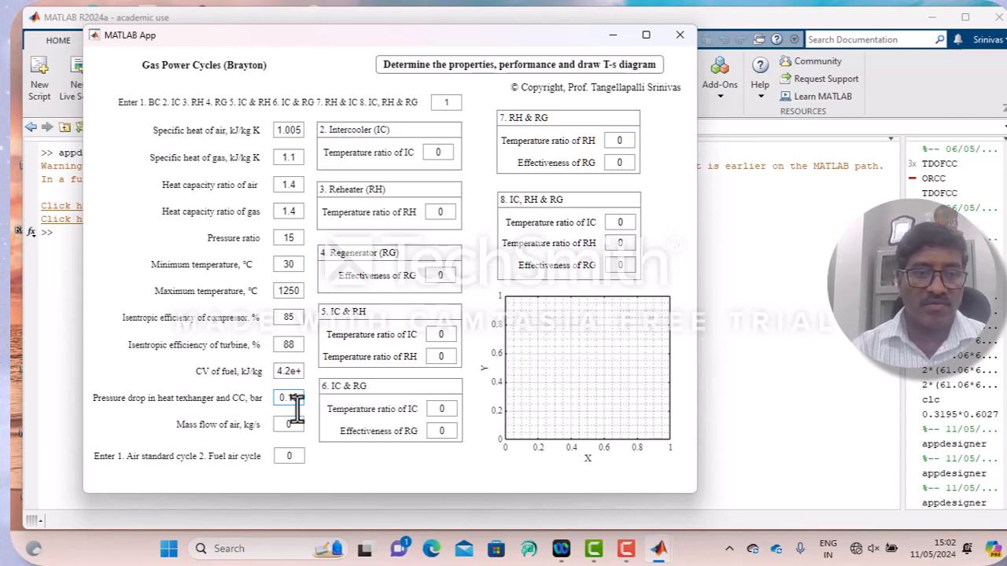
{"action": "key", "text": "Return"}
- Set the mass flow of air to 10 kg/s and choose option 1, the air standard cycle
{"action": "double_click", "coordinate": [280, 424]}
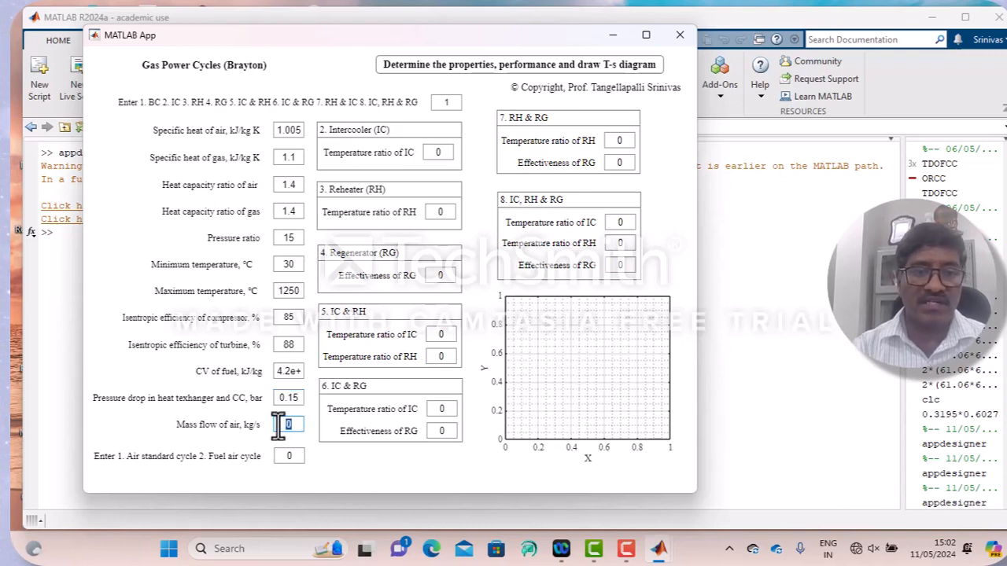
{"action": "type", "text": "10"}
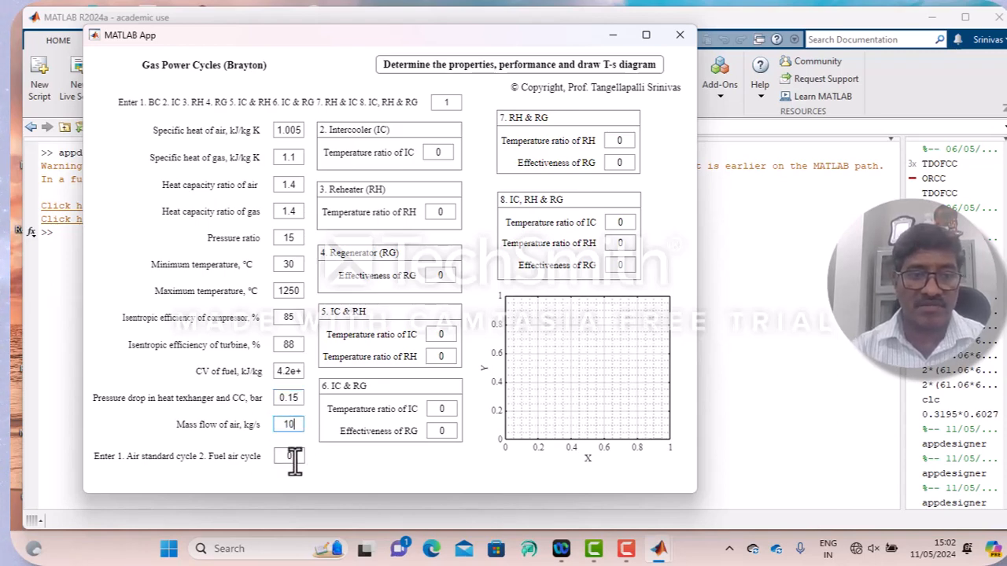
{"action": "double_click", "coordinate": [294, 459]}
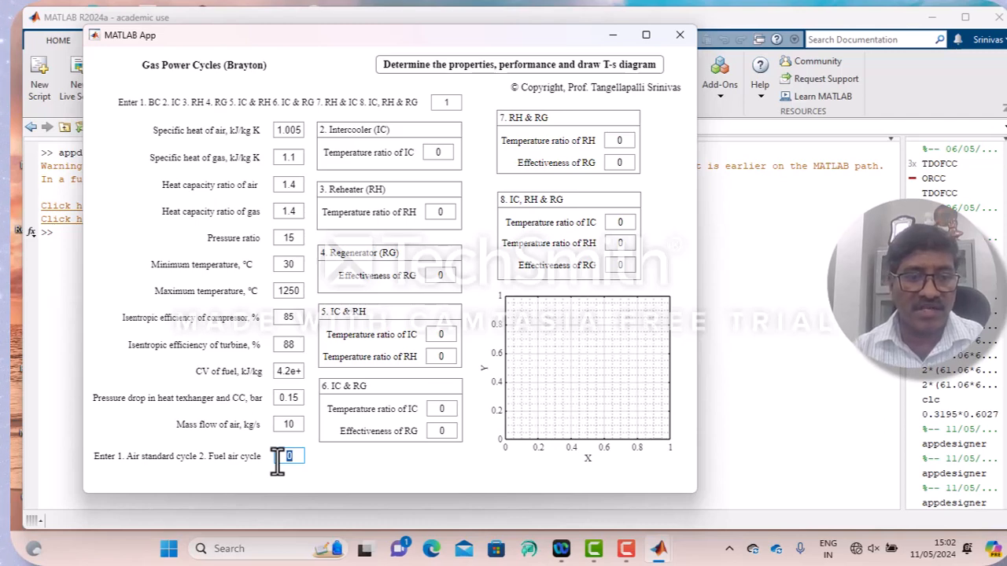
{"action": "type", "text": "1"}
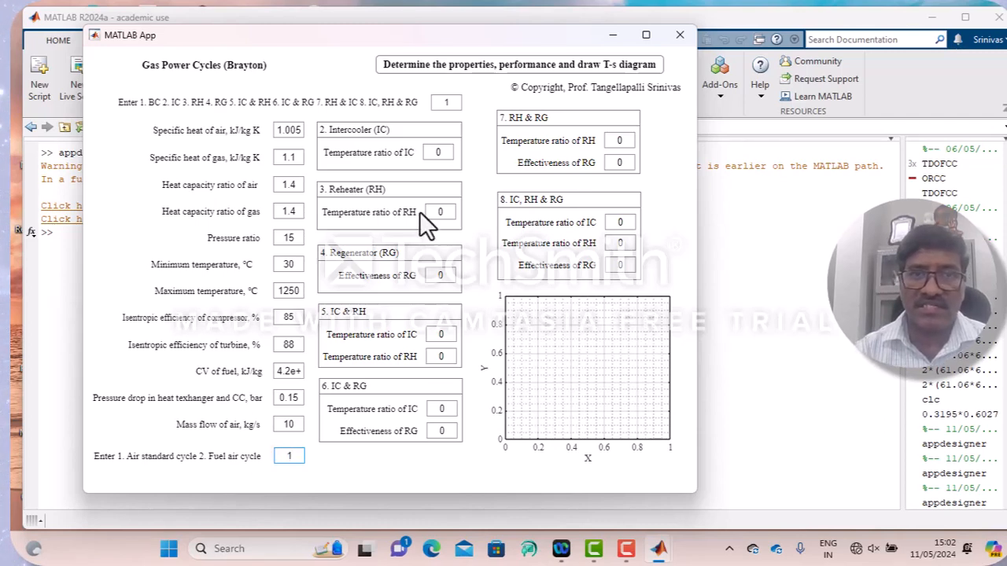
- Set the standalone intercooler and reheater temperature ratios to 1 and the regenerator effectiveness to 0.8
{"action": "left_click", "coordinate": [439, 153]}
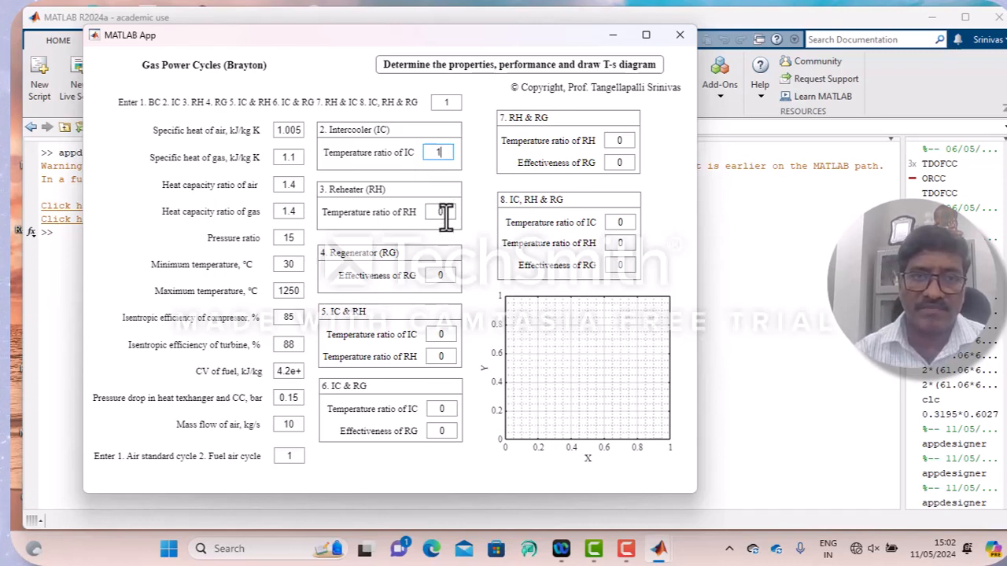
{"action": "key", "text": "Tab"}
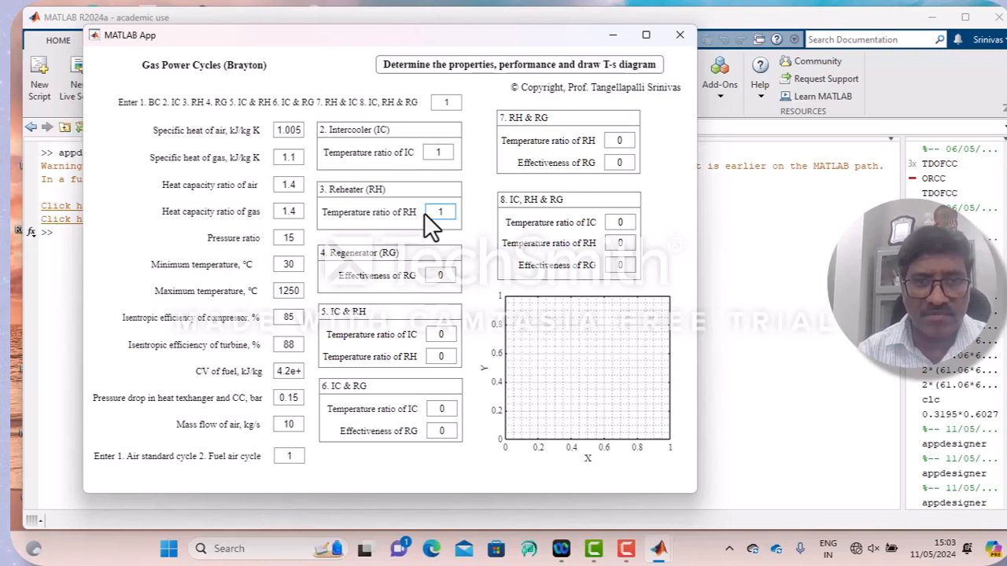
{"action": "left_click", "coordinate": [446, 277]}
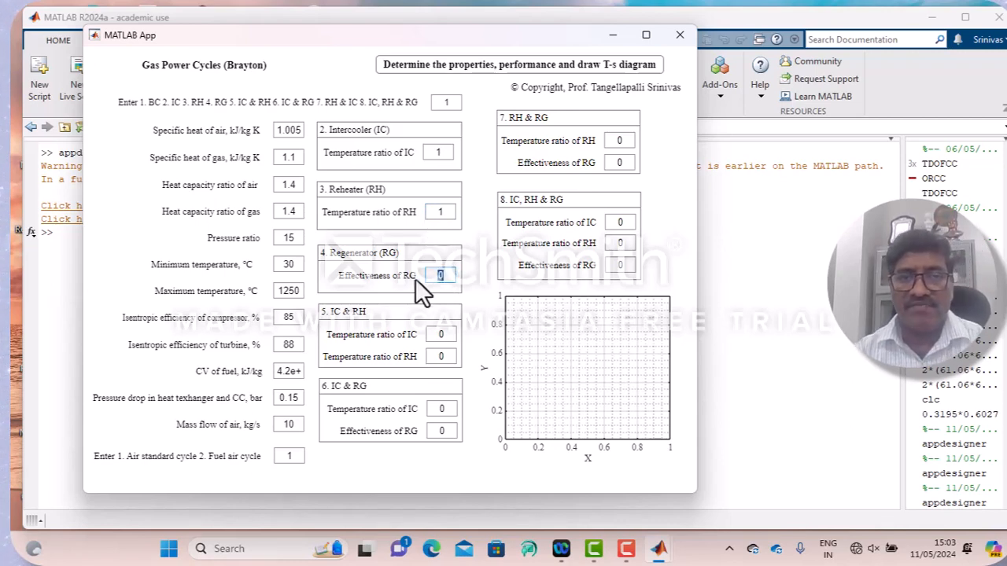
{"action": "type", "text": ".8"}
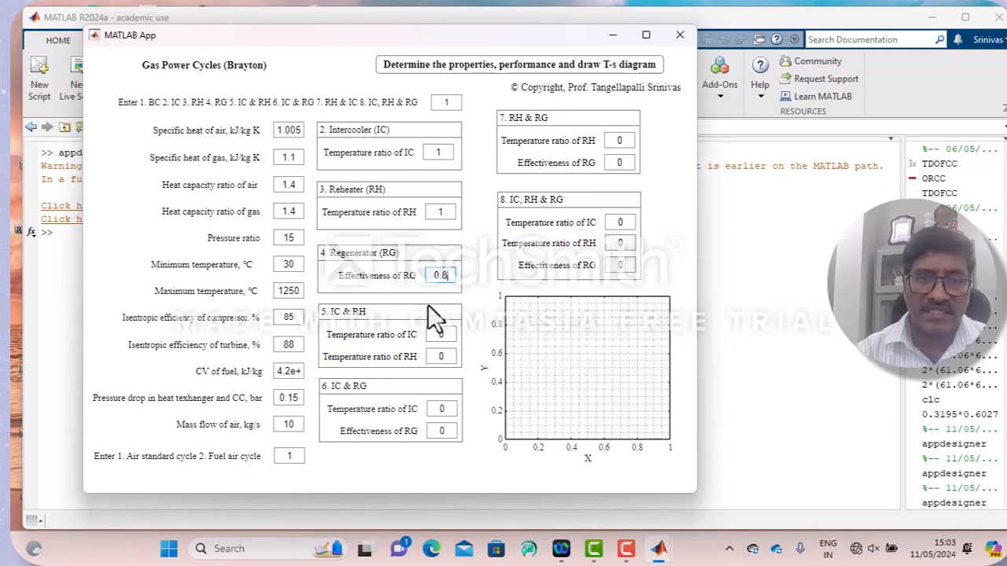
- Set both IC & RH temperature ratios to 1, and give IC & RG a temperature ratio of 1 and an effectiveness of 0.8
{"action": "left_click", "coordinate": [439, 334]}
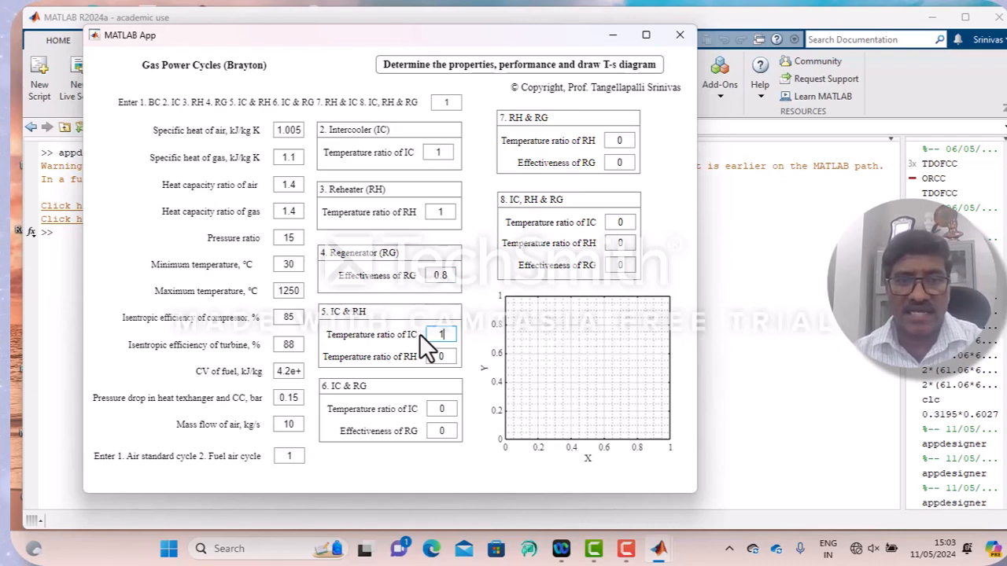
{"action": "type", "text": "1"}
{"action": "left_click", "coordinate": [431, 358]}
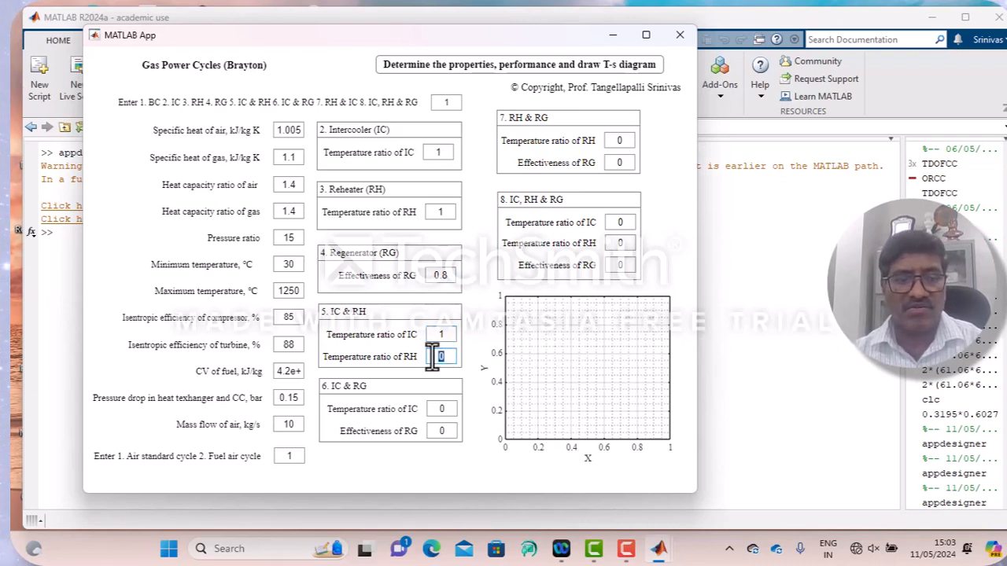
{"action": "type", "text": "1"}
{"action": "left_click", "coordinate": [434, 409]}
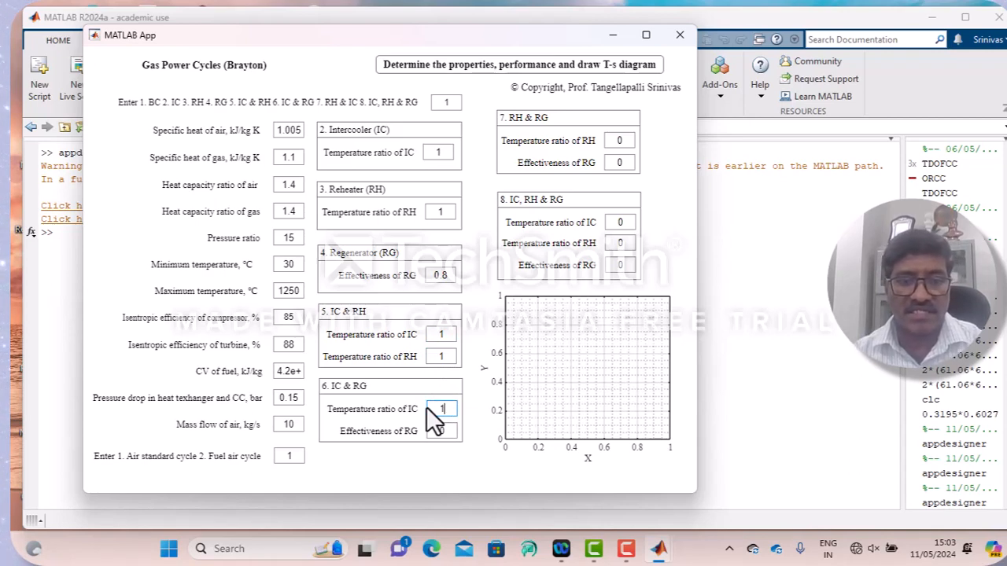
{"action": "left_click", "coordinate": [435, 431]}
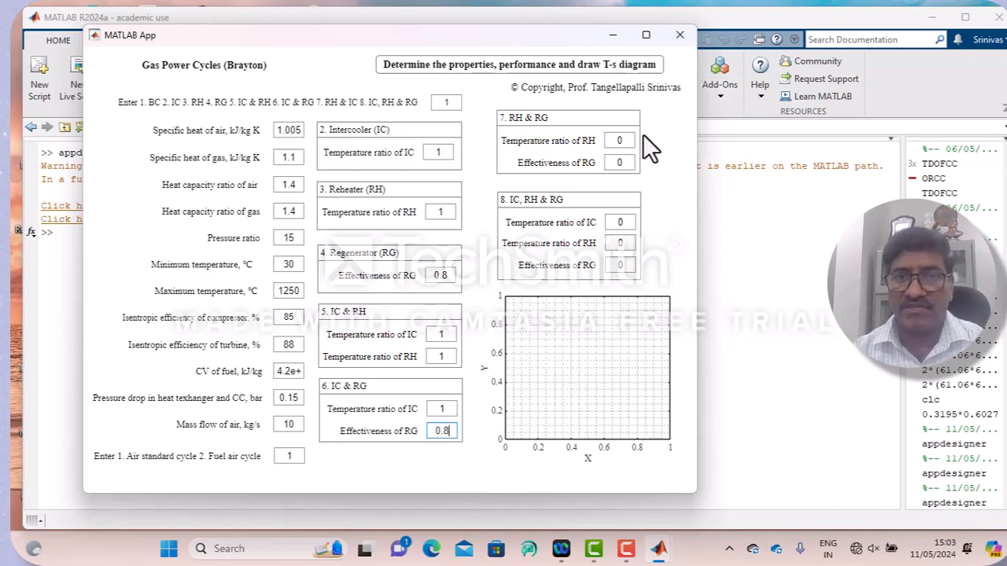
- For RH & RG, set the reheater temperature ratio to 1 and the regenerator effectiveness to 0.8
{"action": "left_click", "coordinate": [612, 162]}
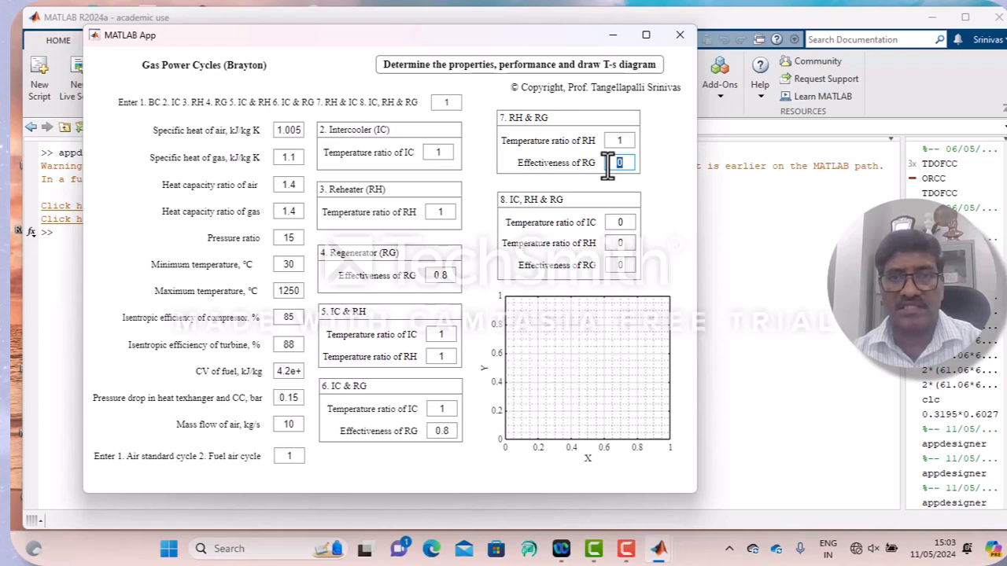
{"action": "type", "text": "0."}
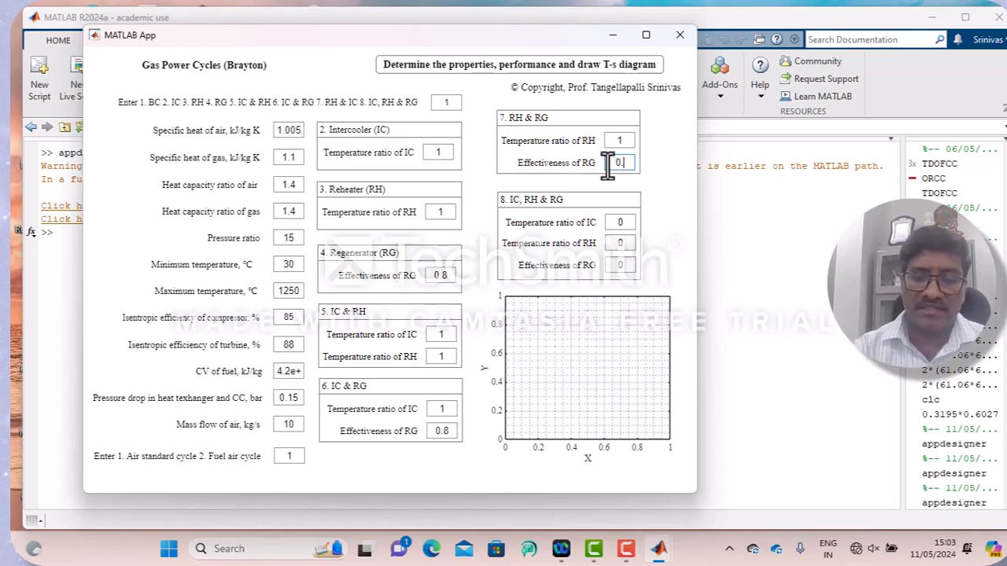
{"action": "type", "text": "8"}
{"action": "key", "text": "Return"}
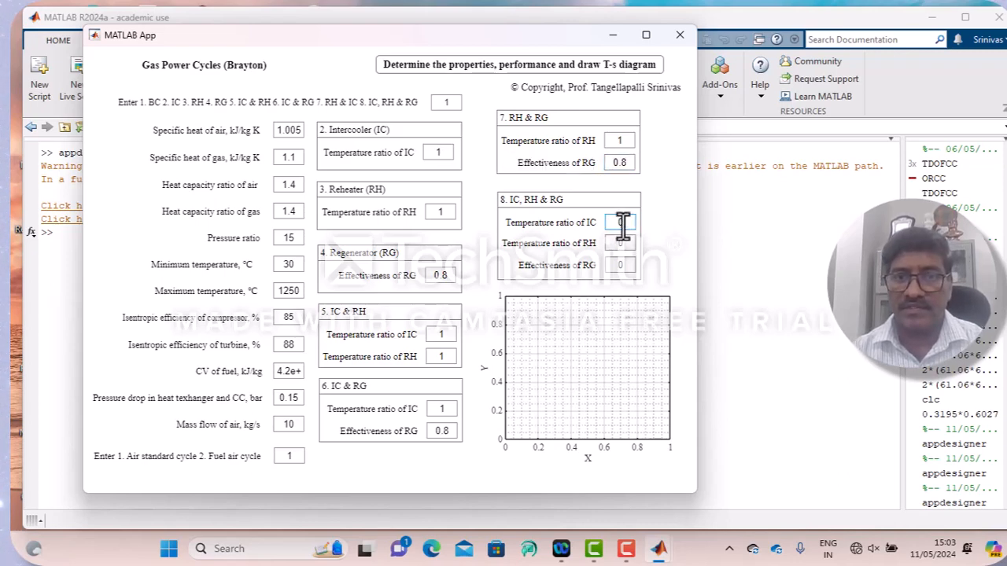
- For the combined IC, RH & RG cycle, set both temperature ratios to 1 and the regenerator effectiveness to 0.8
{"action": "left_click", "coordinate": [614, 223]}
{"action": "left_click", "coordinate": [619, 243]}
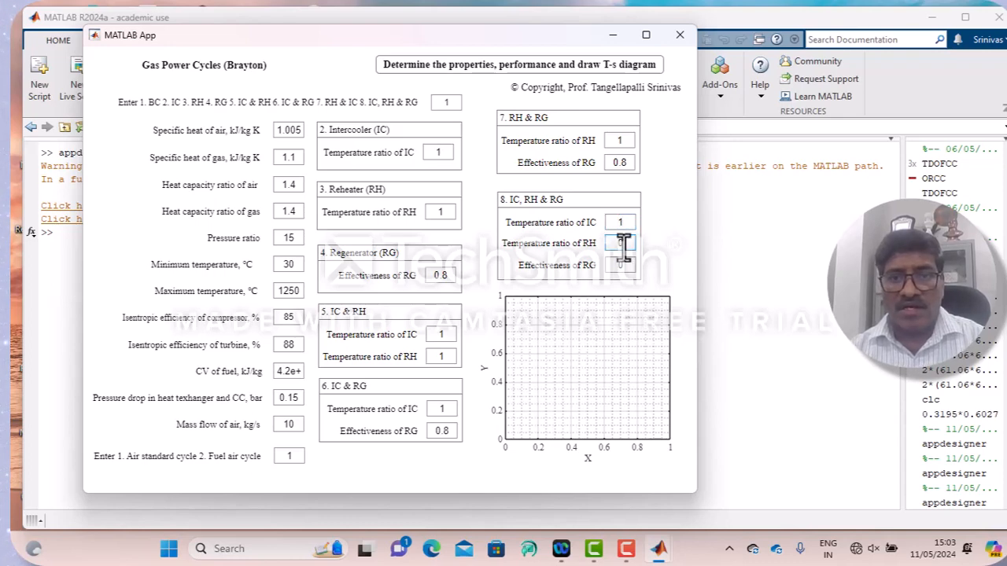
{"action": "type", "text": "1"}
{"action": "left_click", "coordinate": [611, 265]}
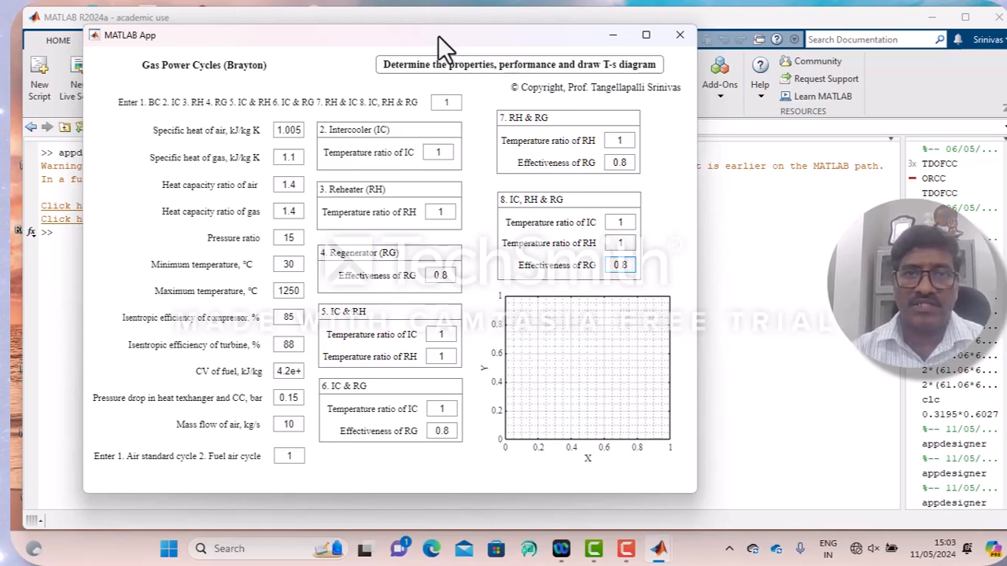
- Calculate the basic cycle with its T-s diagram and move the app window aside to uncover the results in the Command Window
{"action": "left_click_drag", "start_coordinate": [442, 35], "coordinate": [386, 54]}
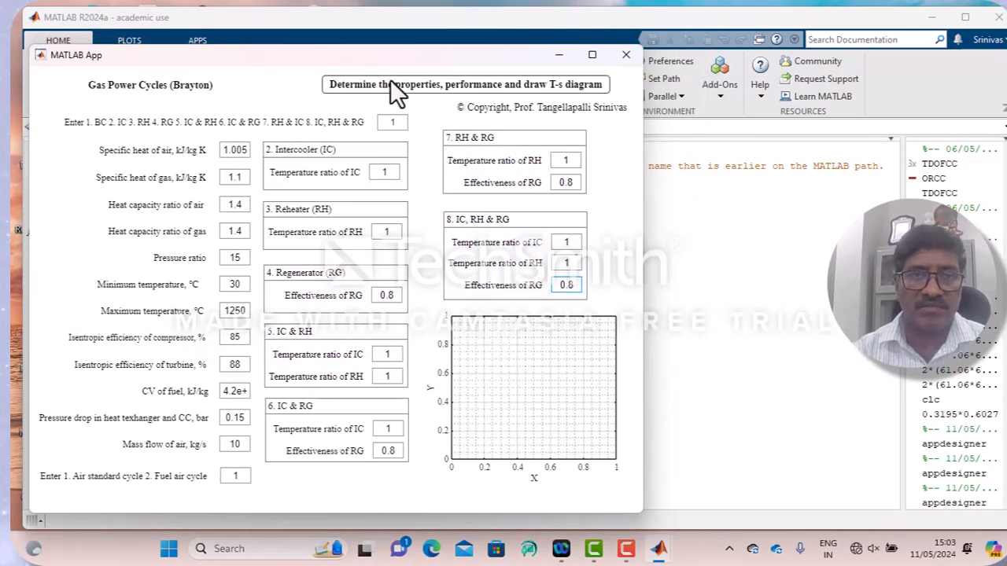
{"action": "left_click", "coordinate": [390, 83]}
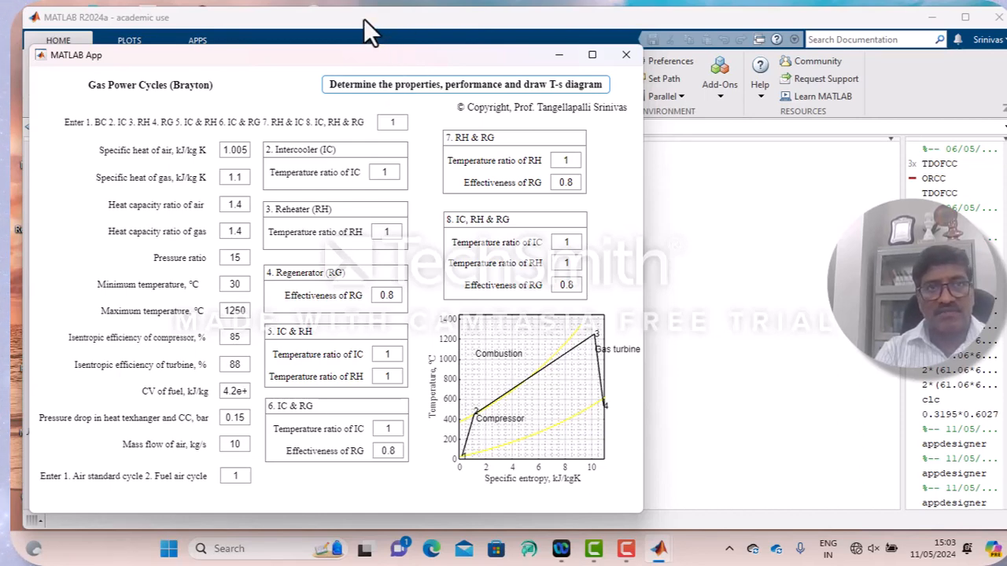
{"action": "left_click_drag", "start_coordinate": [340, 54], "coordinate": [718, 61]}
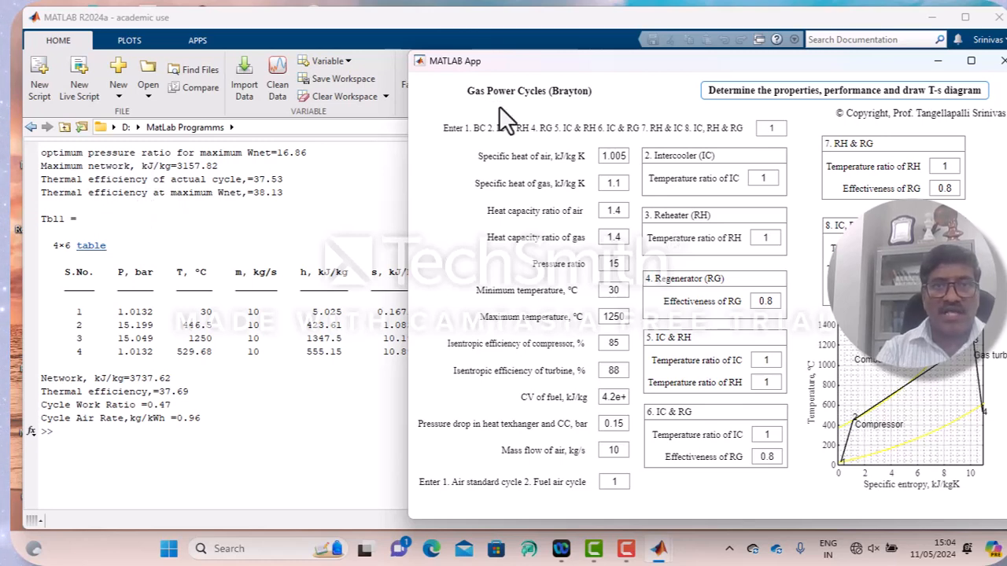
{"action": "left_click_drag", "start_coordinate": [466, 62], "coordinate": [509, 66]}
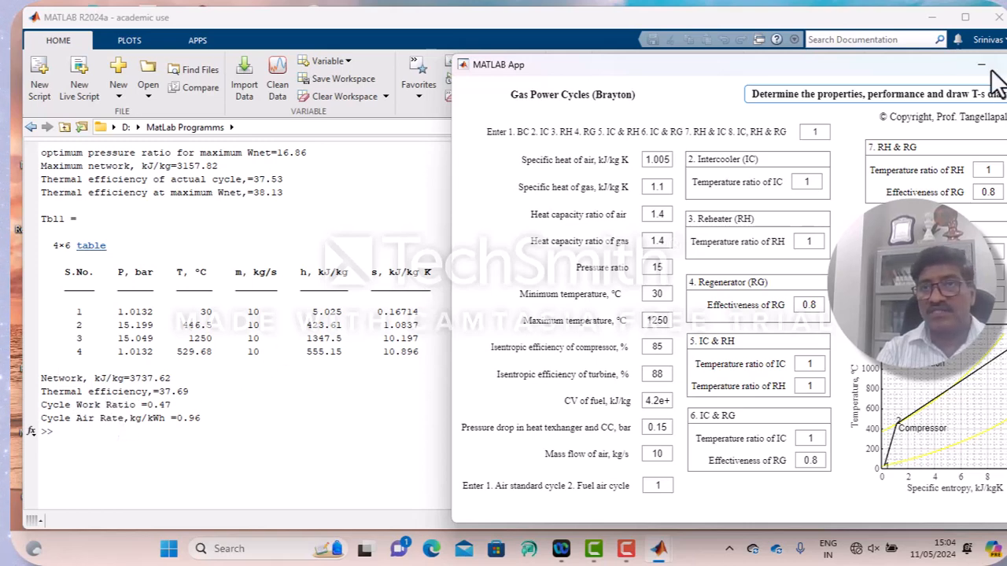
- Bring the app window back into full view and calculate cycle option 2, the intercooler cycle, with its T-s diagram
{"action": "left_click_drag", "start_coordinate": [962, 67], "coordinate": [634, 72]}
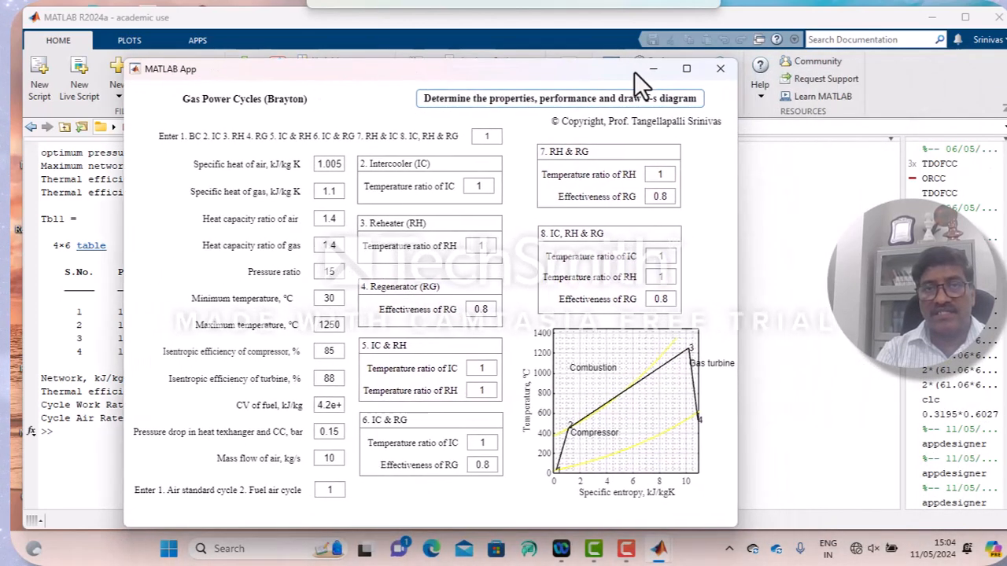
{"action": "double_click", "coordinate": [490, 137]}
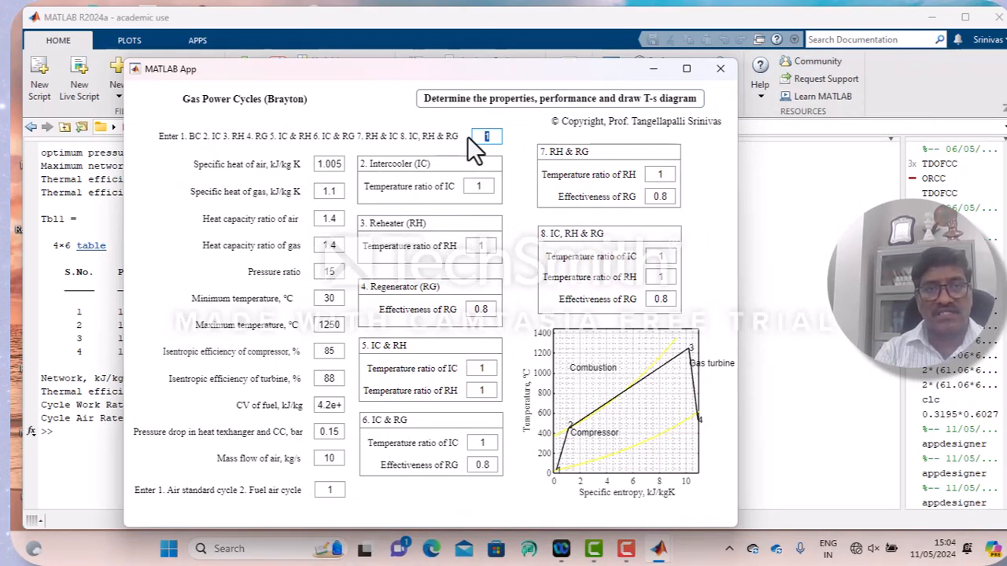
{"action": "type", "text": "2"}
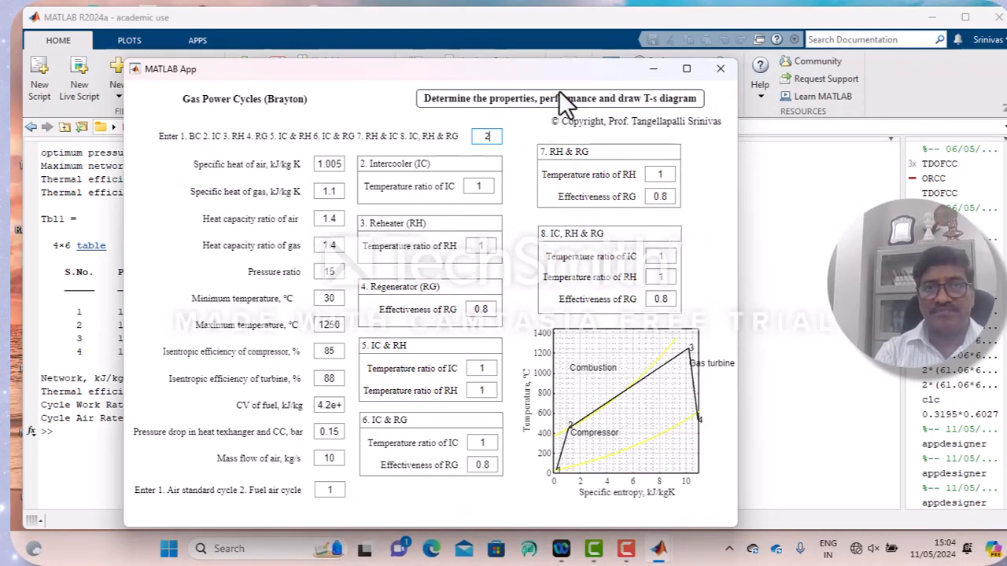
{"action": "left_click", "coordinate": [556, 100]}
- Change the cycle option to 3, the reheater cycle, and calculate its properties, performance and T-s diagram
{"action": "left_click", "coordinate": [493, 139]}
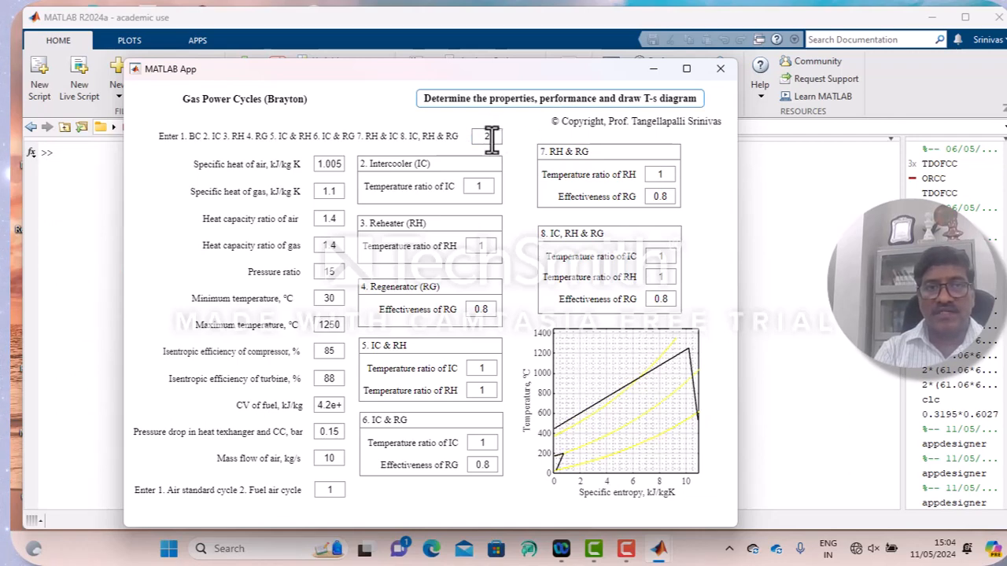
{"action": "key", "text": "BackSpace"}
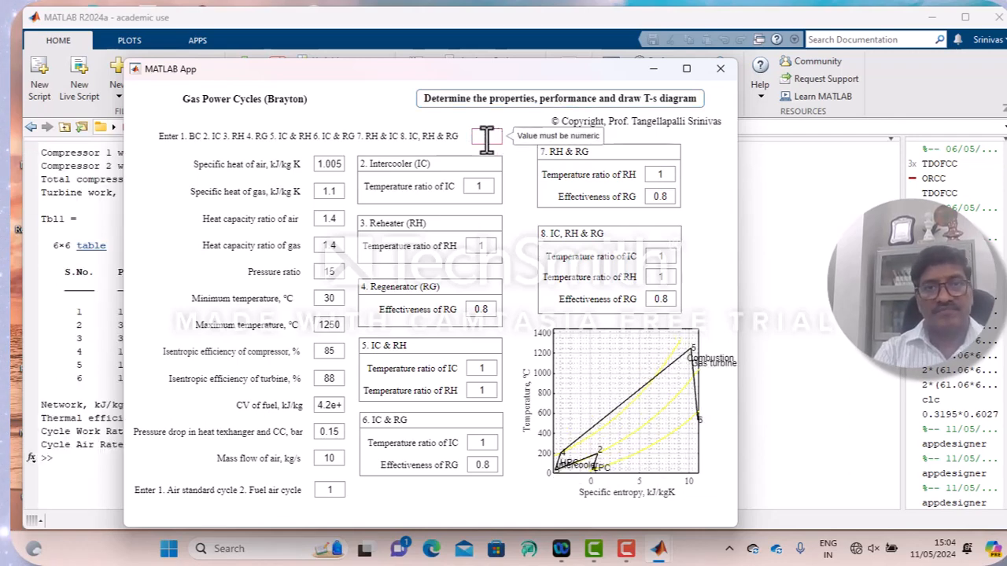
{"action": "type", "text": "3"}
{"action": "left_click", "coordinate": [483, 103]}
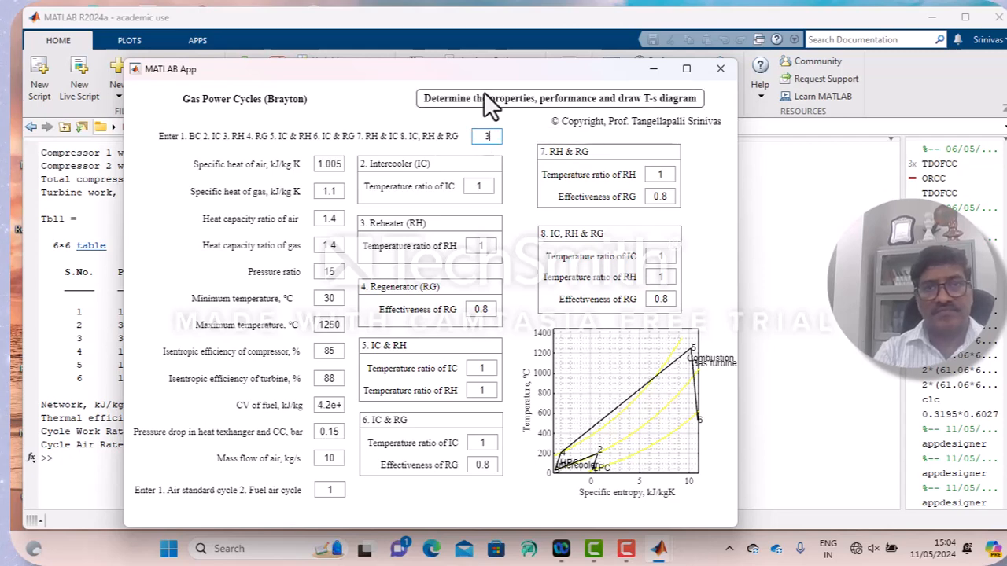
- Calculate the properties and T-s diagrams for cycle option 4 (regenerator), followed by option 5 (IC & RH)
{"action": "double_click", "coordinate": [480, 135]}
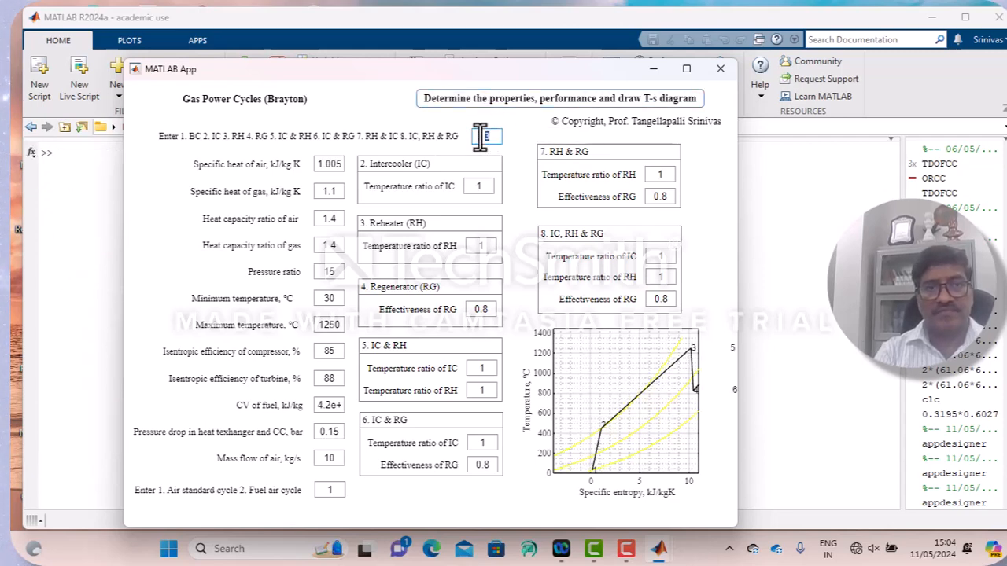
{"action": "type", "text": "4"}
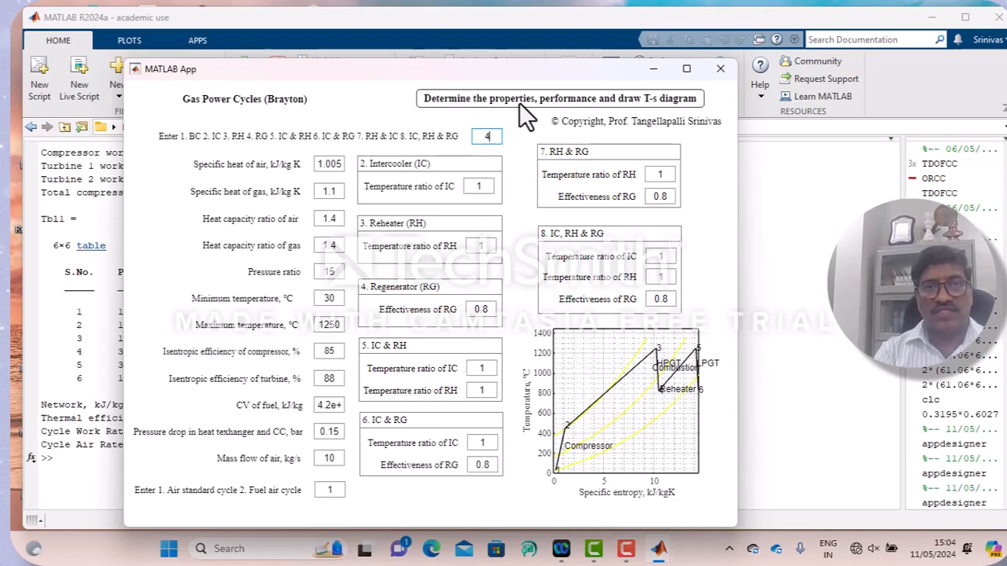
{"action": "left_click", "coordinate": [520, 101]}
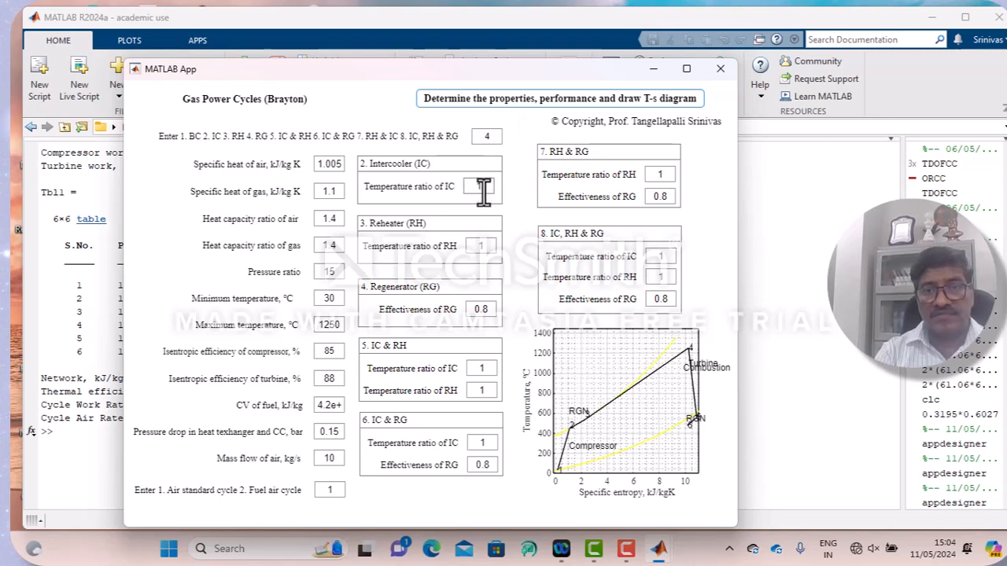
{"action": "double_click", "coordinate": [487, 136]}
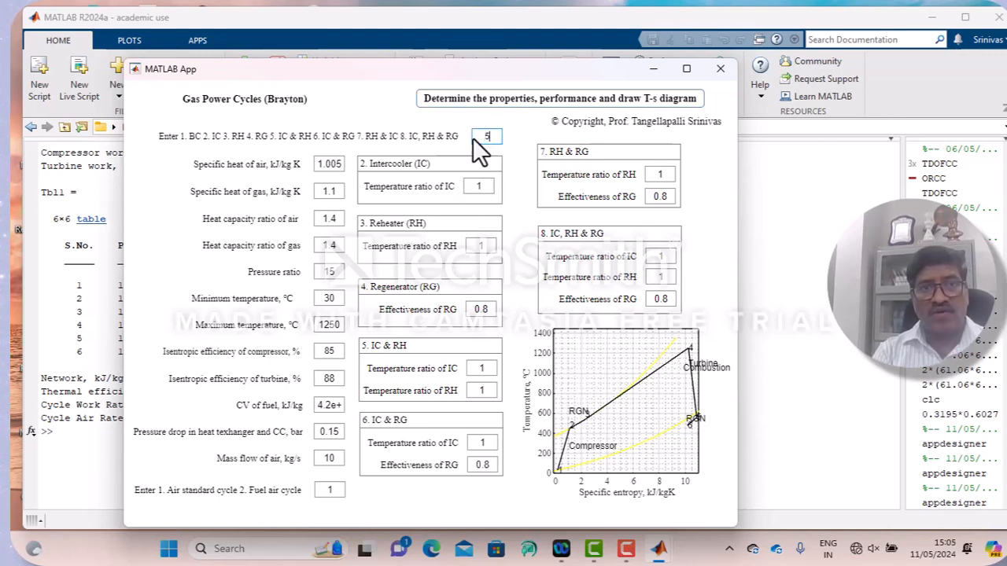
{"action": "left_click", "coordinate": [534, 105]}
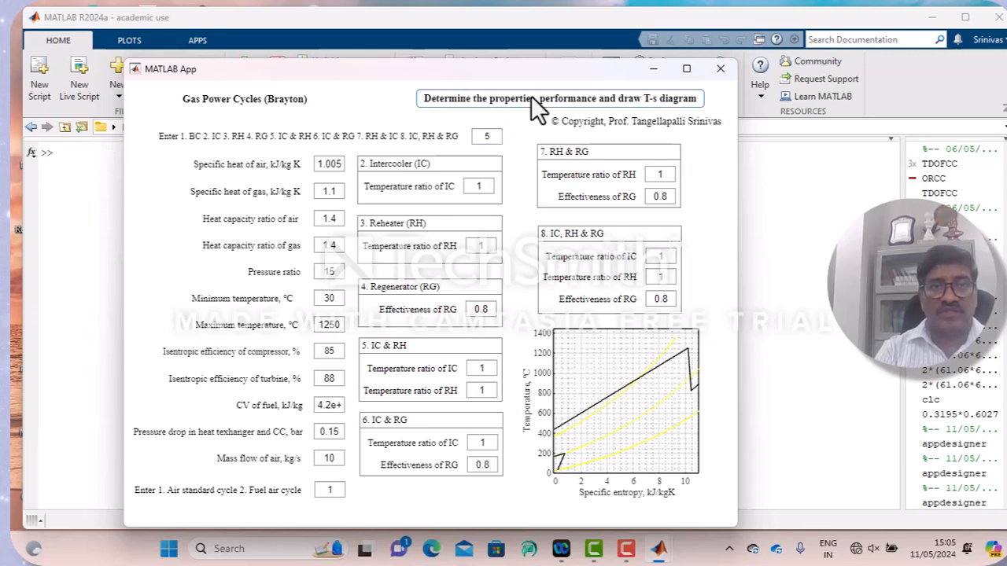
- Switch the cycle option to 6, intercooler with regenerator, and determine its properties, performance and T-s diagram
{"action": "double_click", "coordinate": [481, 137]}
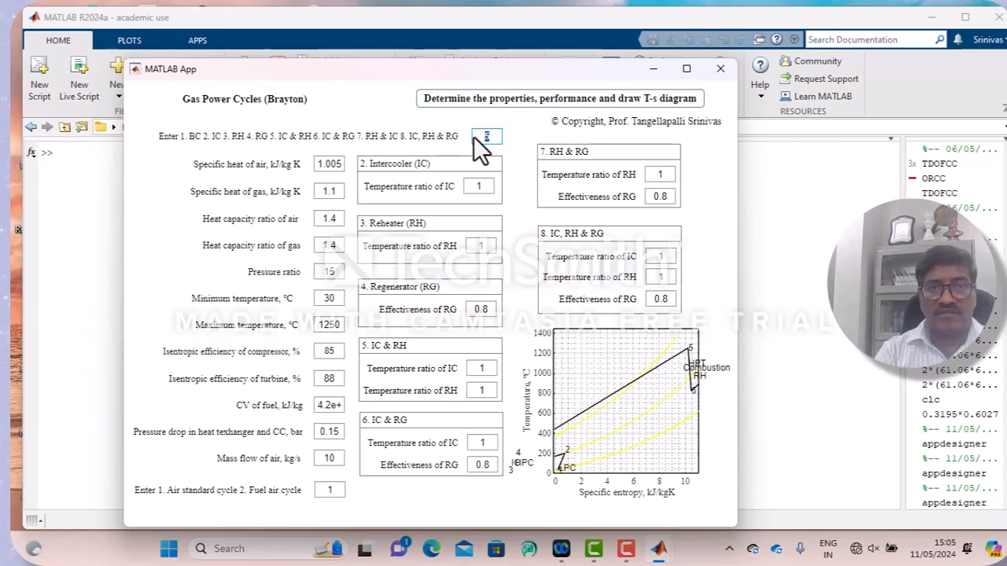
{"action": "type", "text": "6"}
{"action": "key", "text": "Return"}
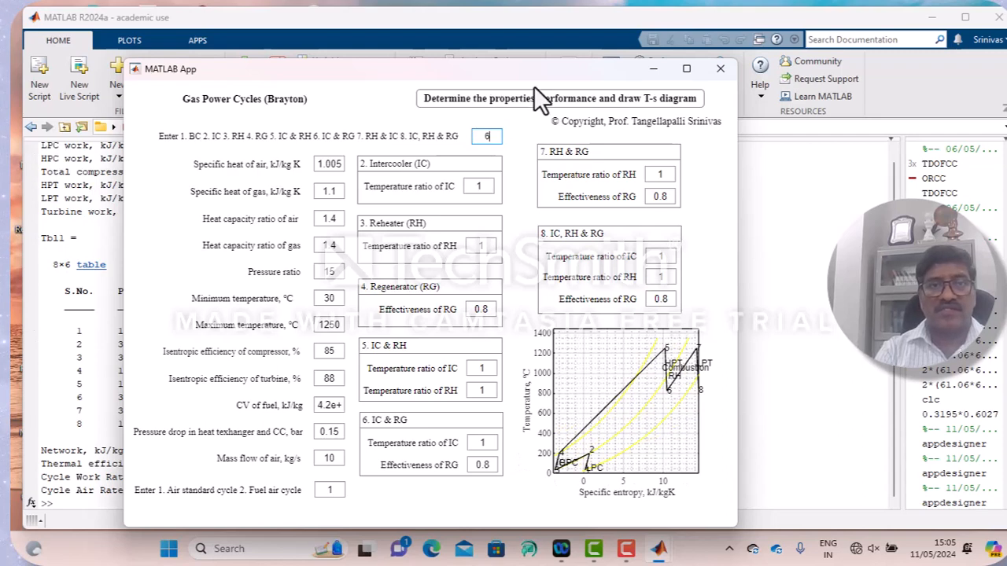
{"action": "left_click", "coordinate": [545, 100]}
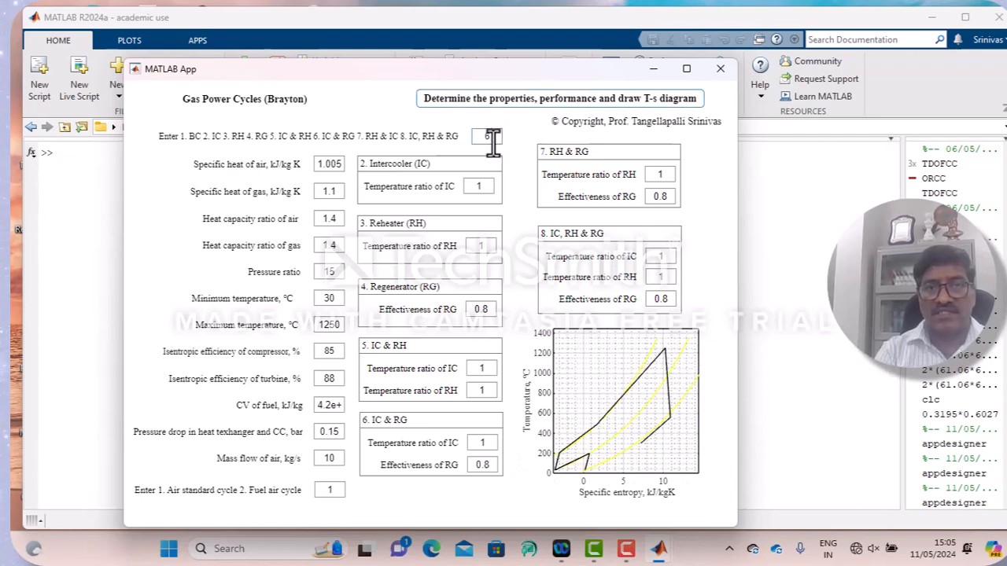
- Calculate the properties and T-s diagrams for cycle option 7 (RH & RG), followed by option 8 (IC, RH & RG)
{"action": "double_click", "coordinate": [479, 136]}
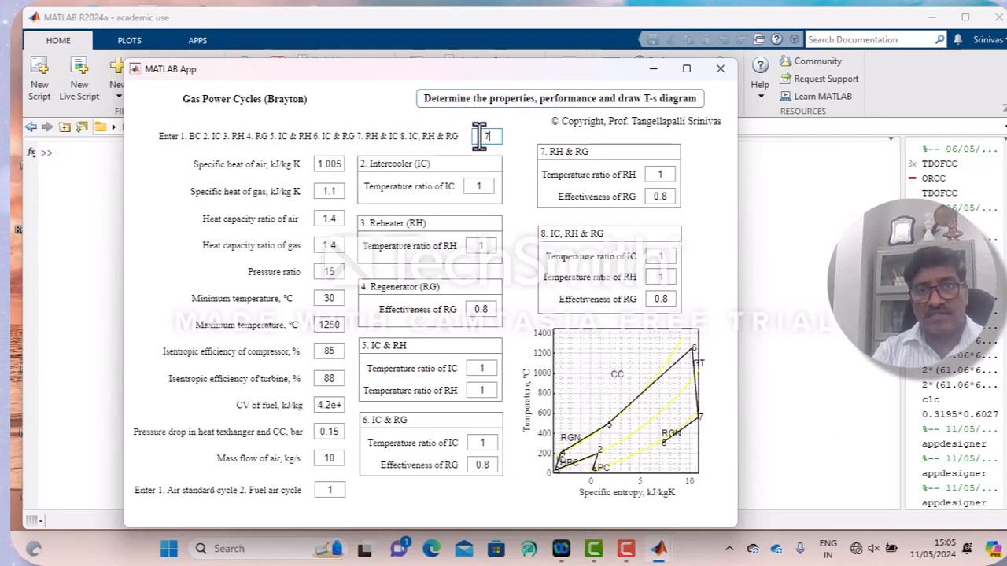
{"action": "key", "text": "Return"}
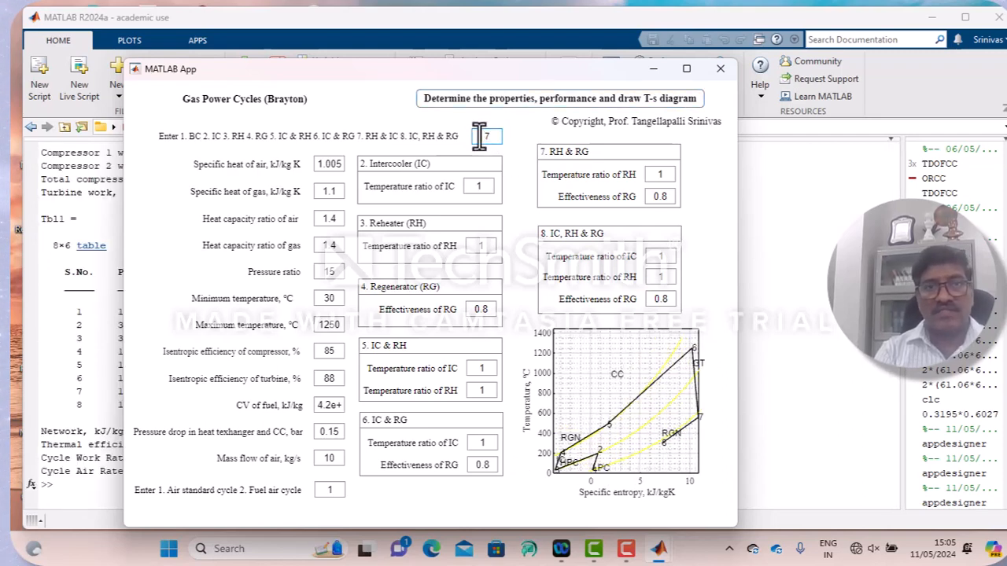
{"action": "left_click", "coordinate": [548, 102]}
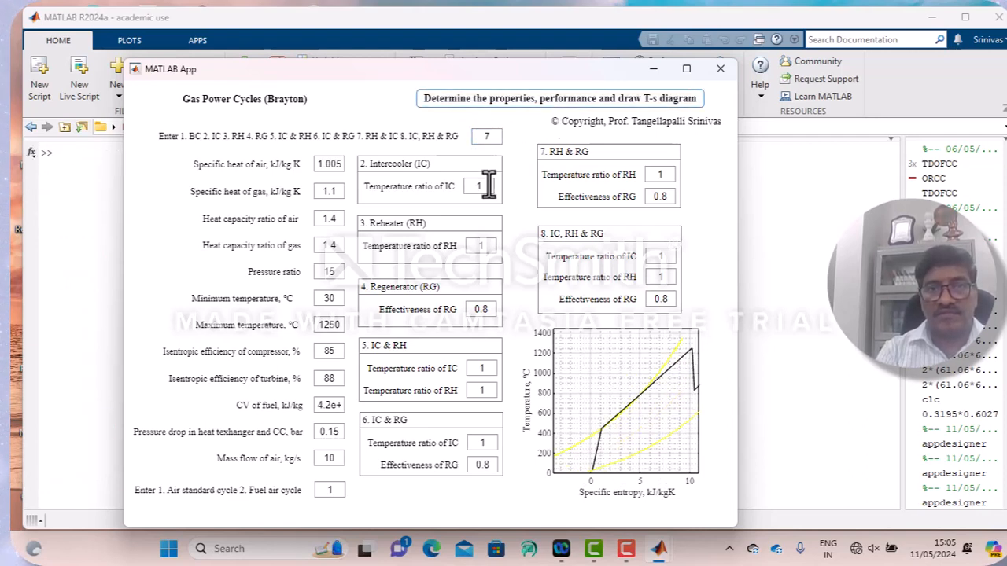
{"action": "double_click", "coordinate": [476, 139]}
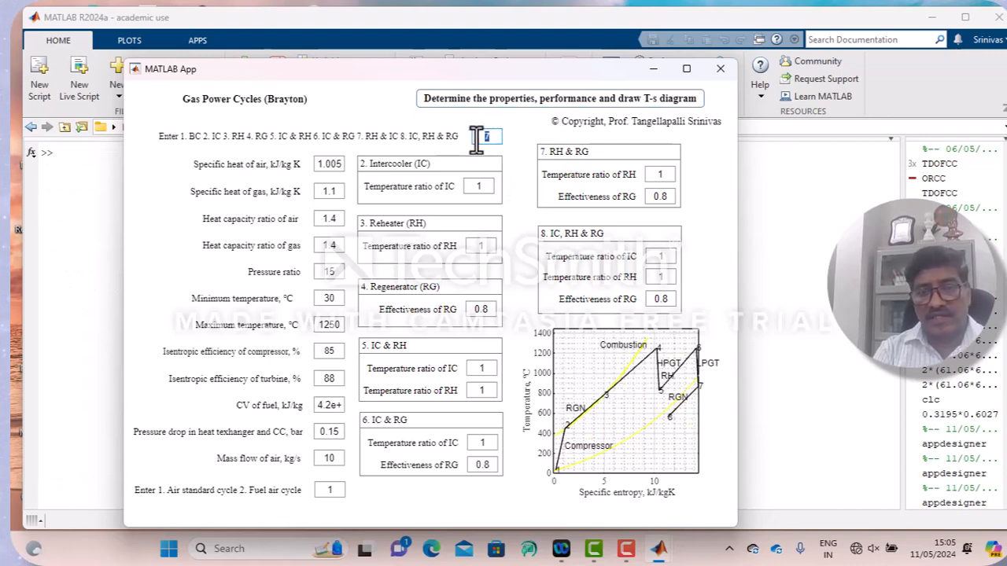
{"action": "type", "text": "8"}
{"action": "left_click", "coordinate": [531, 105]}
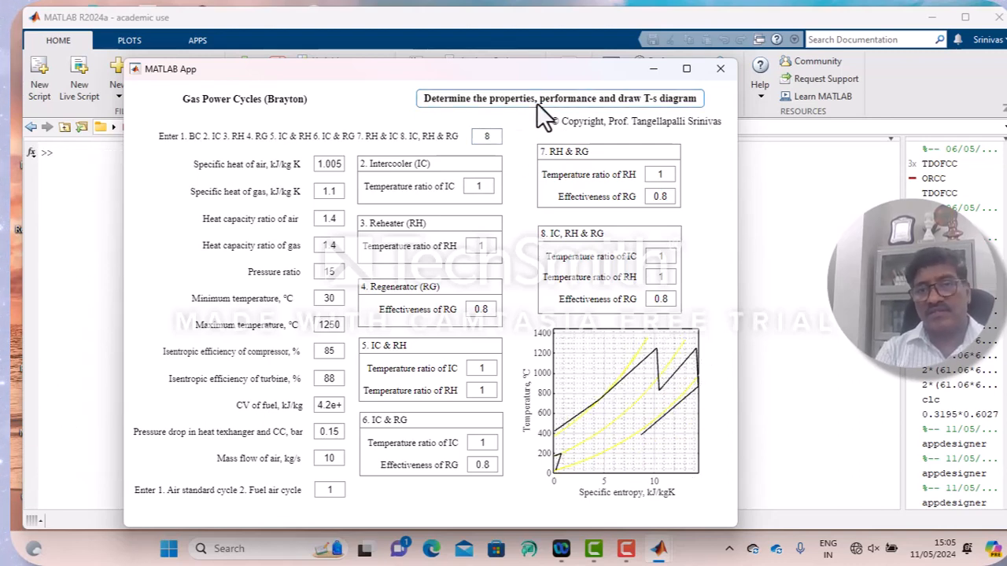